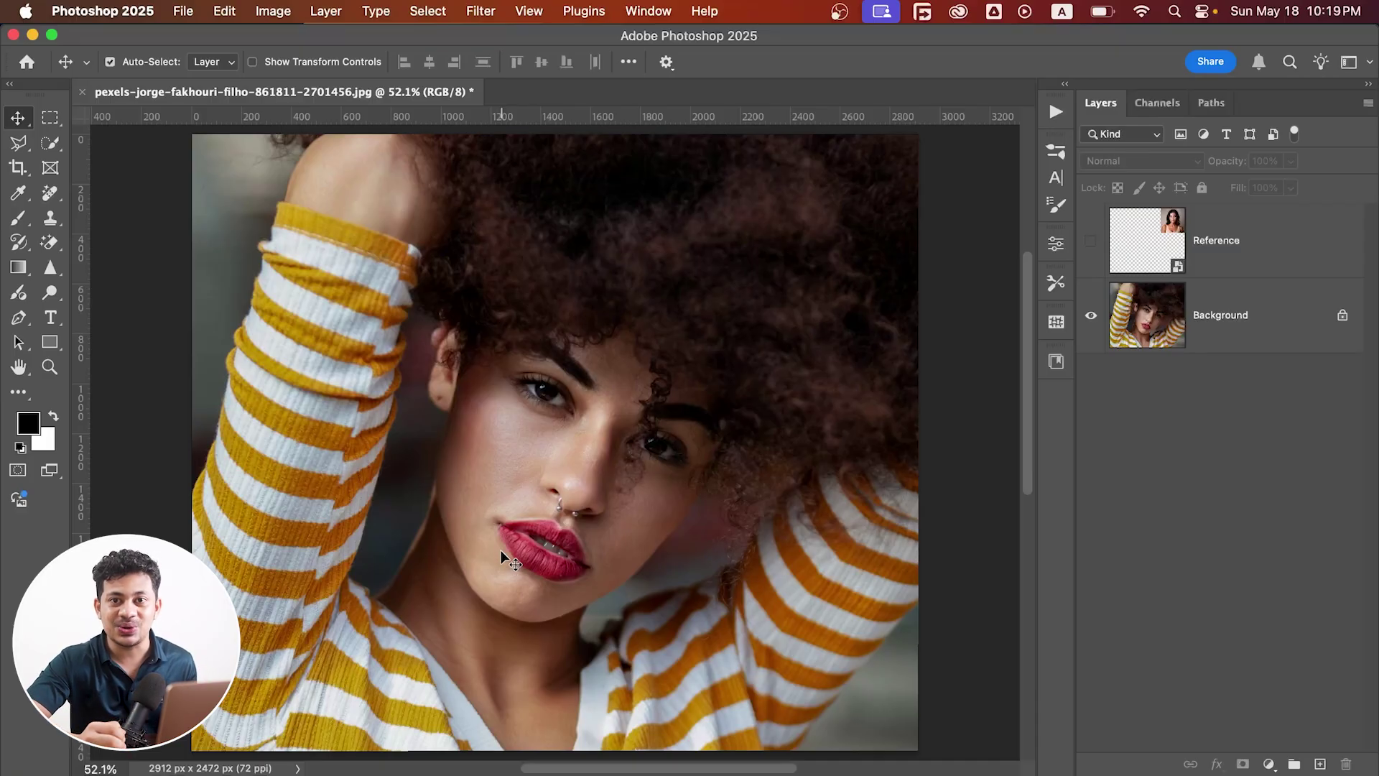
- Show the hidden Reference portrait on the canvas, then select the Background layer
{"action": "left_click", "coordinate": [1091, 240]}
{"action": "left_click", "coordinate": [873, 209]}
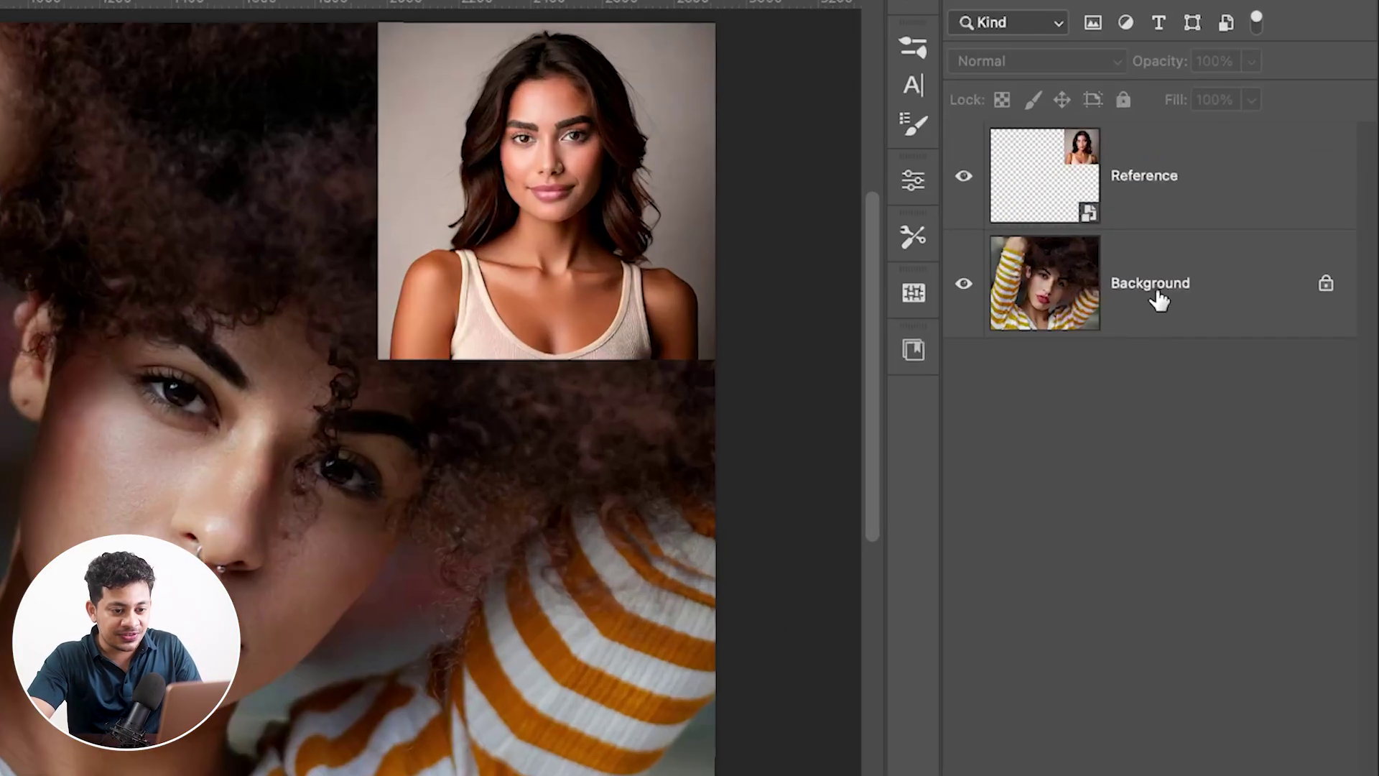
{"action": "left_click", "coordinate": [1218, 321]}
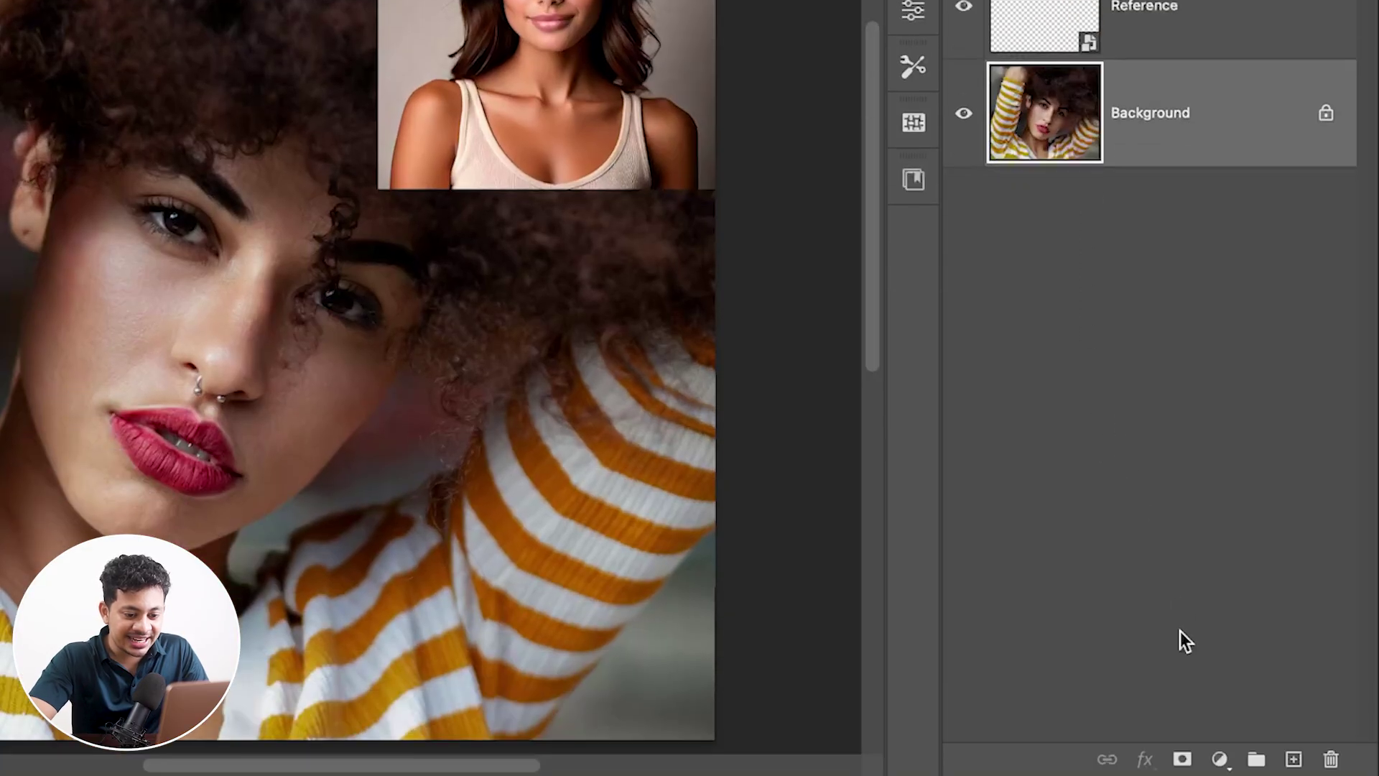
- Add a Curves 1 adjustment layer above the Background and pan to reveal the whole reference photo
{"action": "left_click", "coordinate": [1219, 760]}
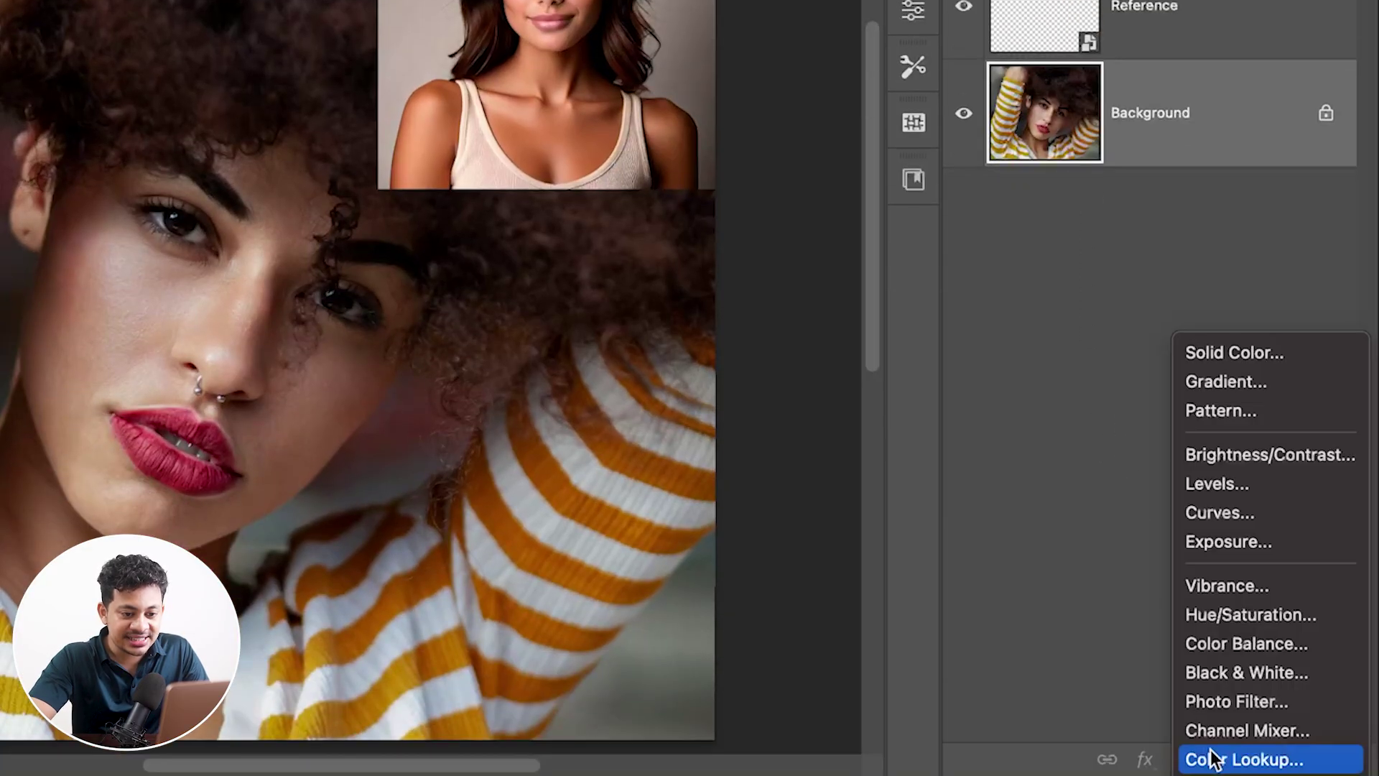
{"action": "left_click", "coordinate": [1209, 512]}
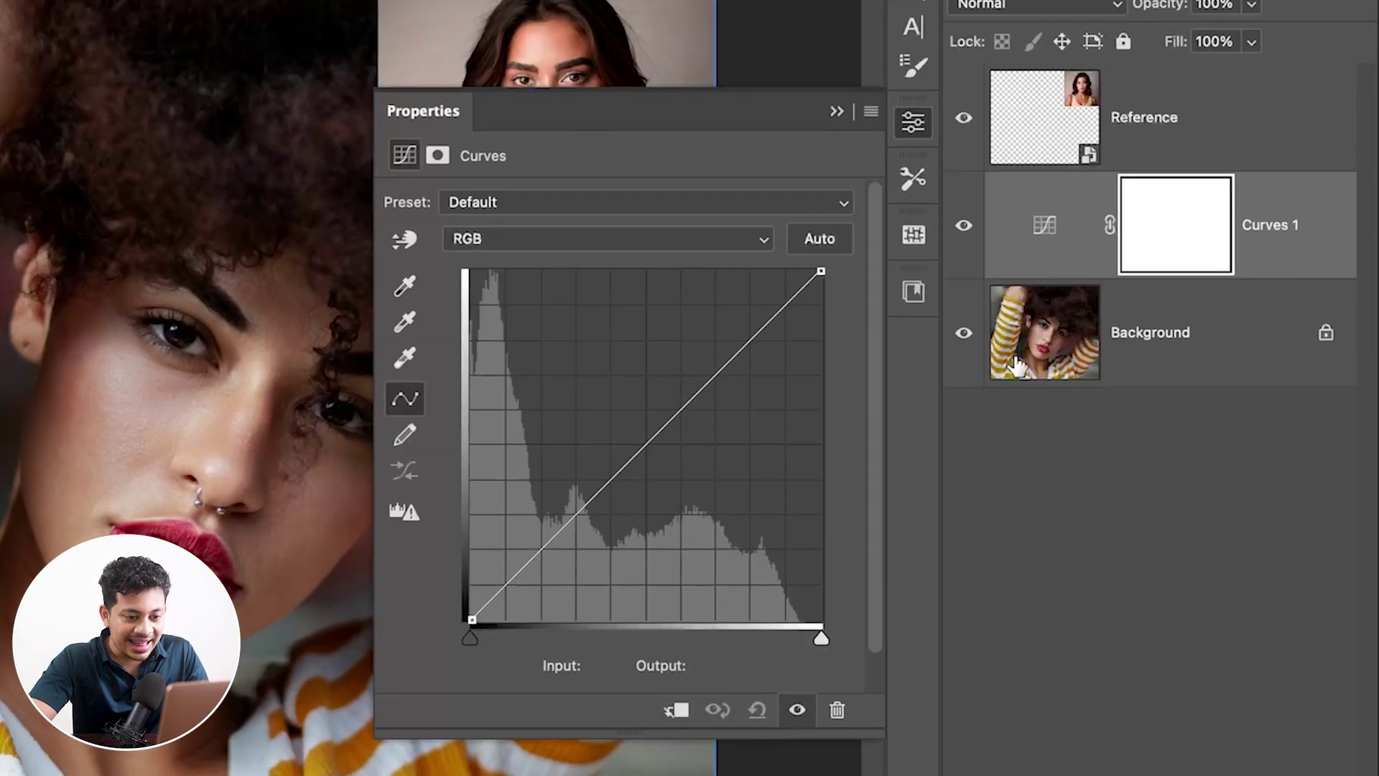
{"action": "left_click", "coordinate": [1040, 228]}
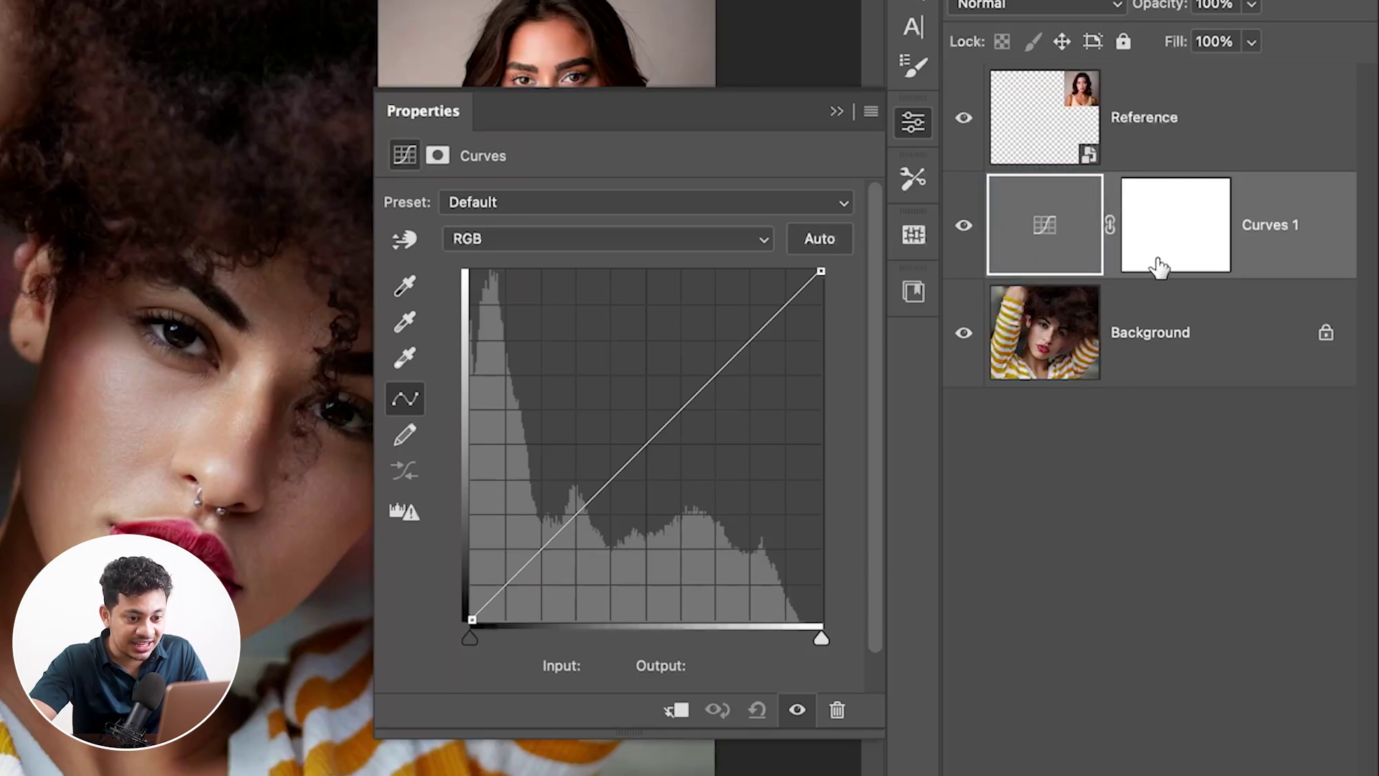
{"action": "left_click_drag", "start_coordinate": [294, 188], "coordinate": [0, 181]}
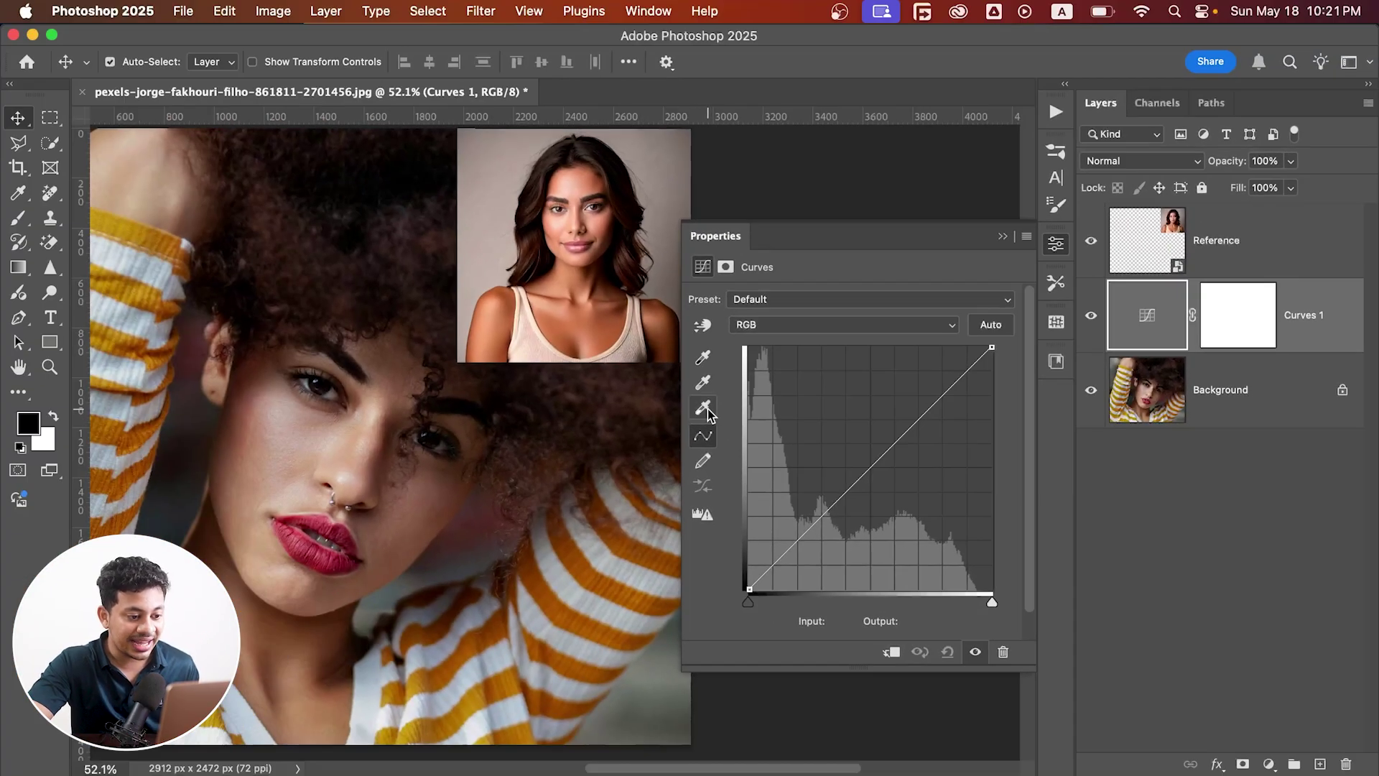
- Set the Curves highlight target to fdcdba, sampled from the reference face, without saving defaults
{"action": "double_click", "coordinate": [705, 408]}
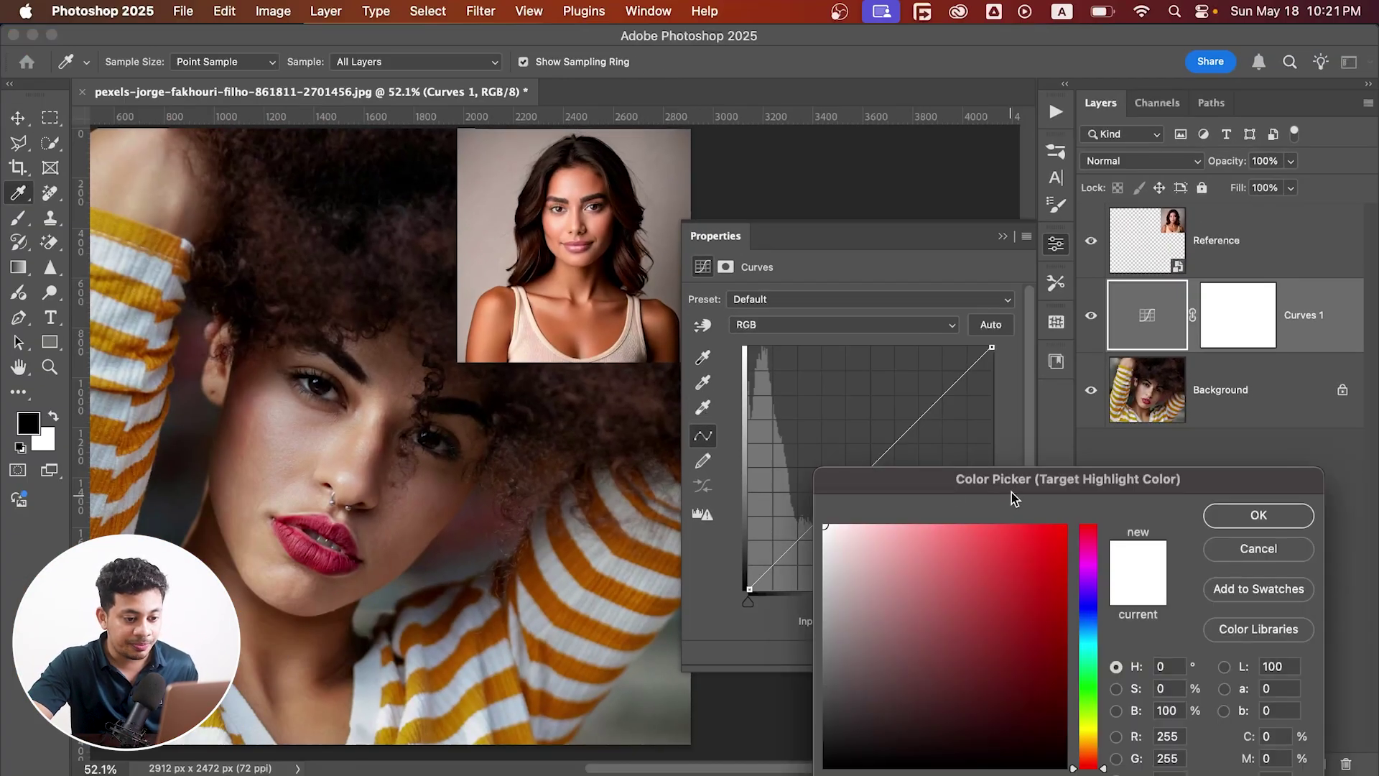
{"action": "left_click_drag", "start_coordinate": [1011, 484], "coordinate": [949, 420]}
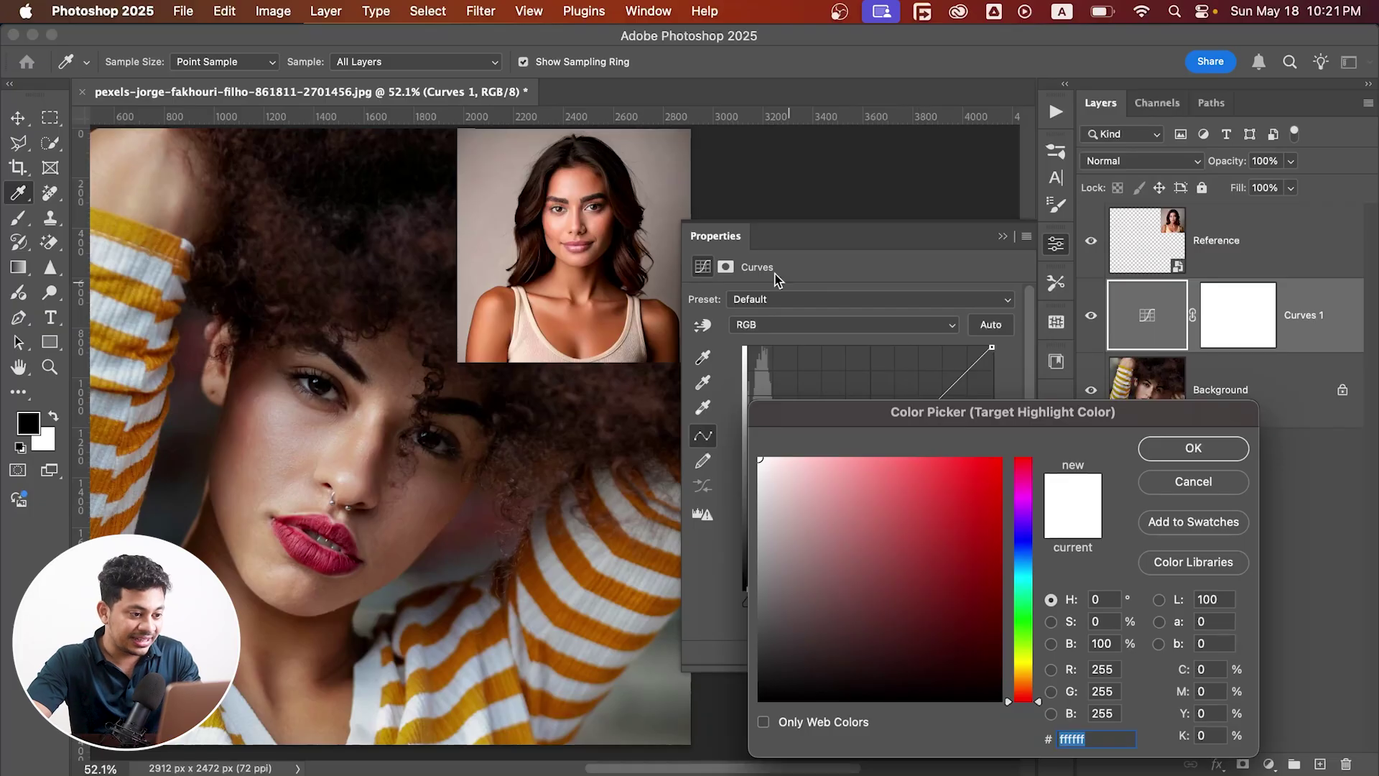
{"action": "scroll", "coordinate": [589, 217], "scroll_direction": "up", "scroll_amount": 3}
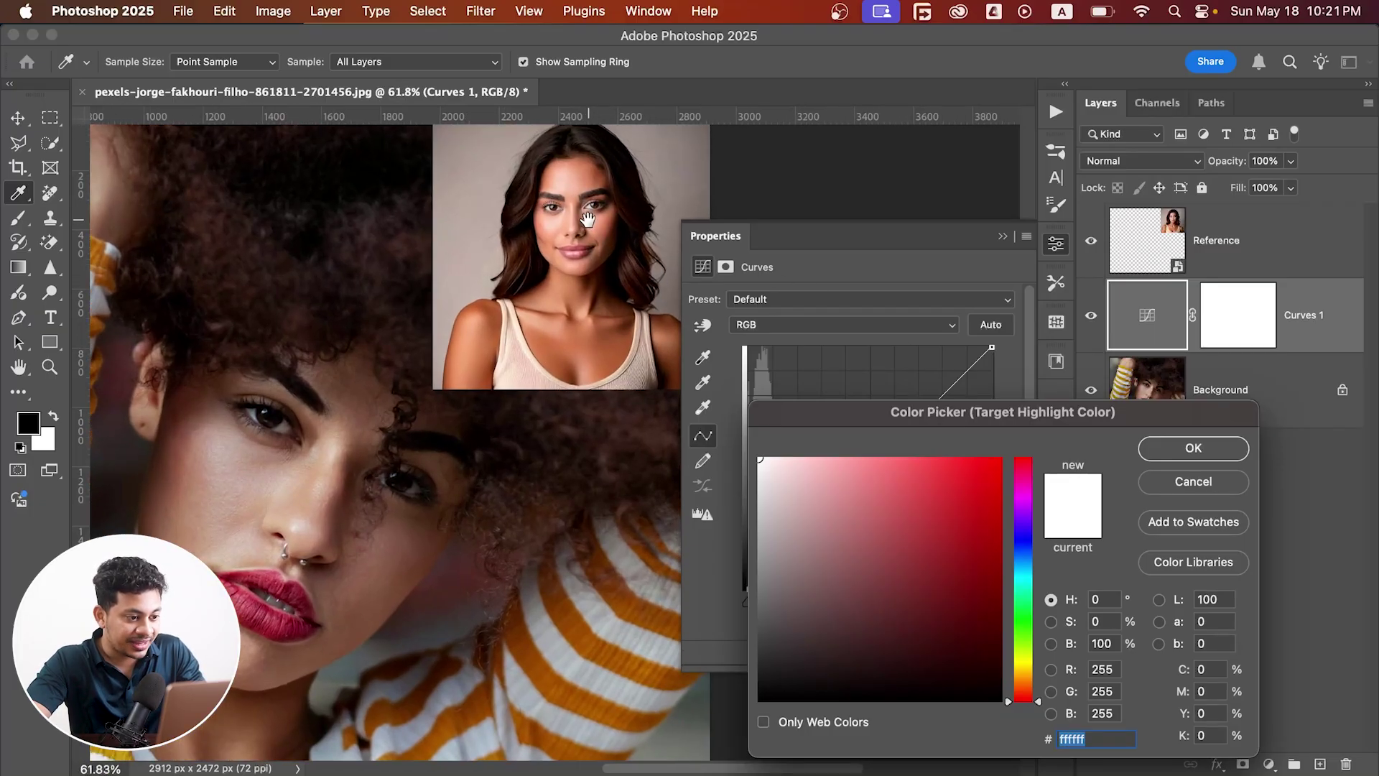
{"action": "scroll", "coordinate": [569, 237], "scroll_direction": "up", "scroll_amount": 2}
{"action": "scroll", "coordinate": [570, 228], "scroll_direction": "down", "scroll_amount": 3}
{"action": "scroll", "coordinate": [571, 228], "scroll_direction": "left", "scroll_amount": 3}
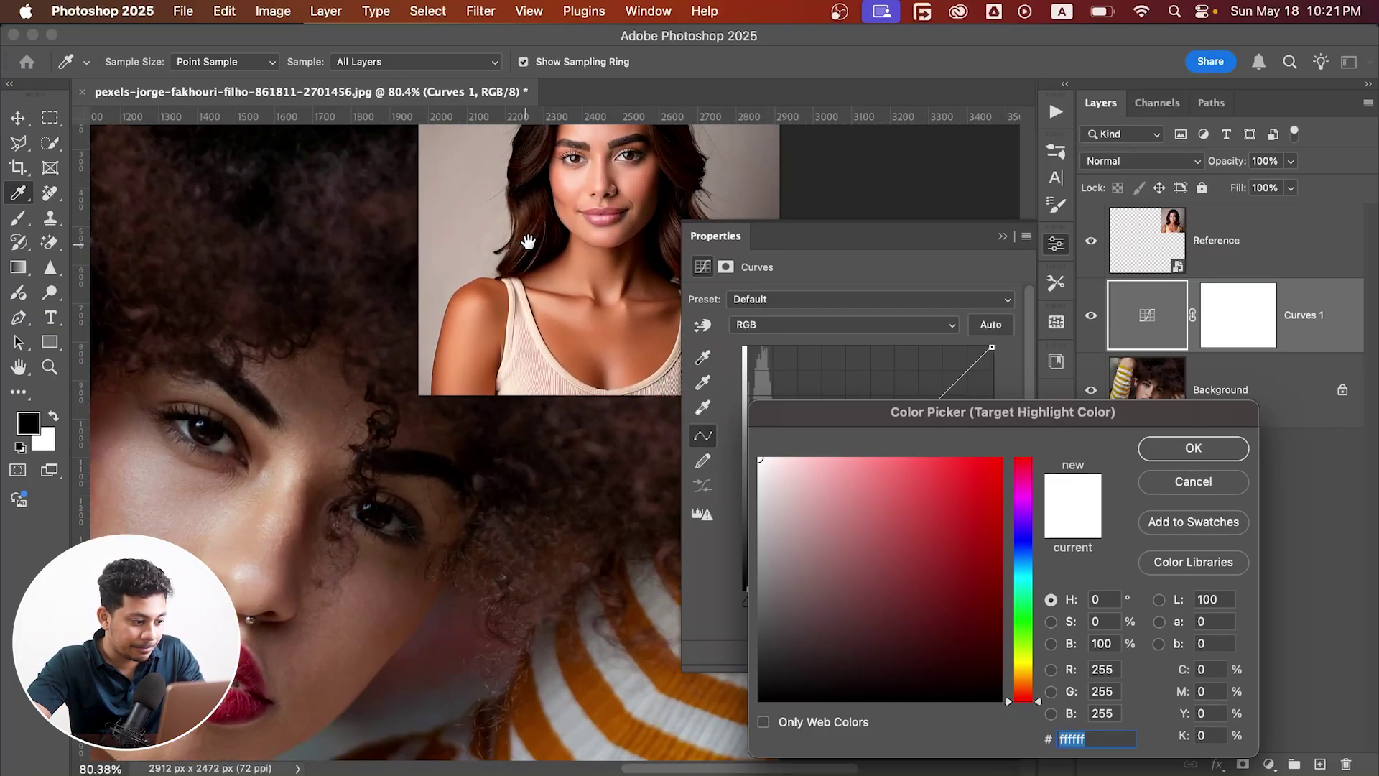
{"action": "scroll", "coordinate": [570, 228], "scroll_direction": "down", "scroll_amount": 1}
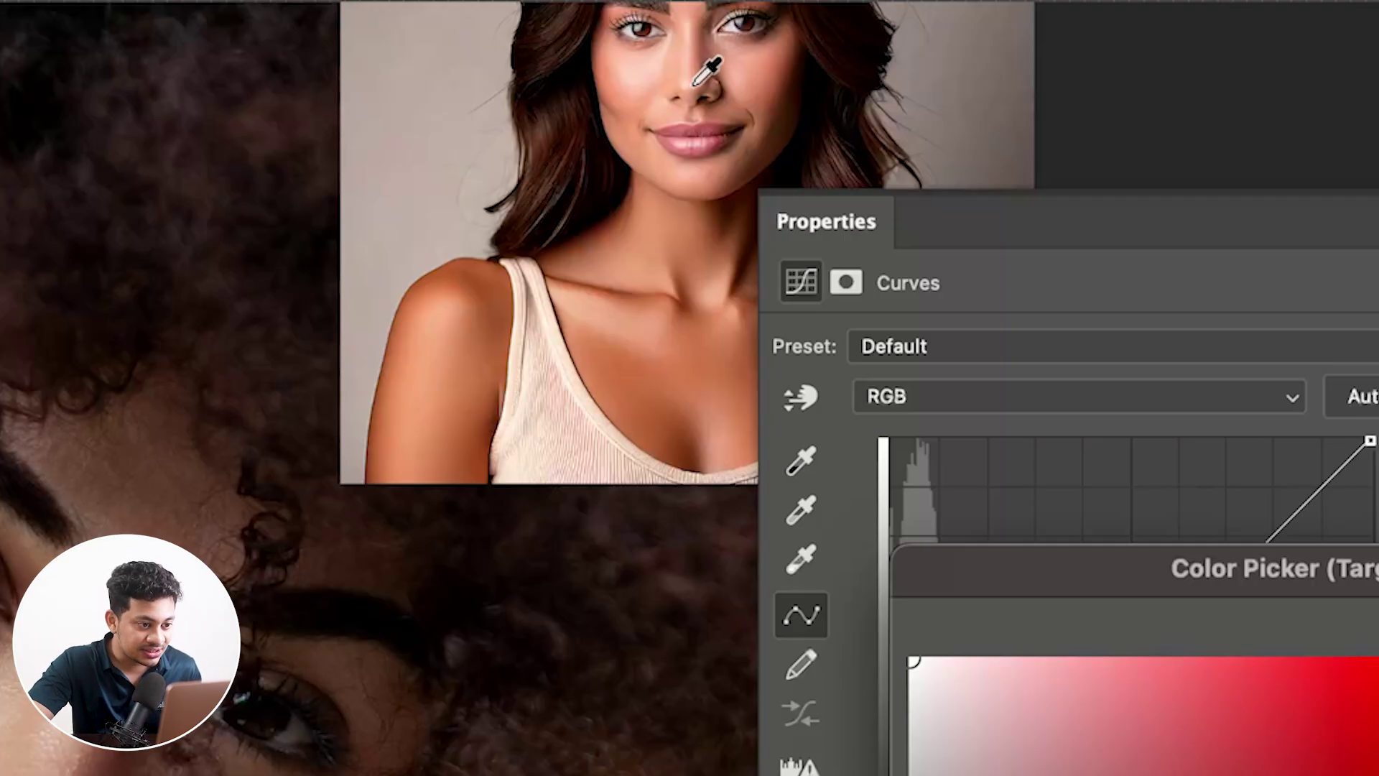
{"action": "left_click", "coordinate": [693, 83]}
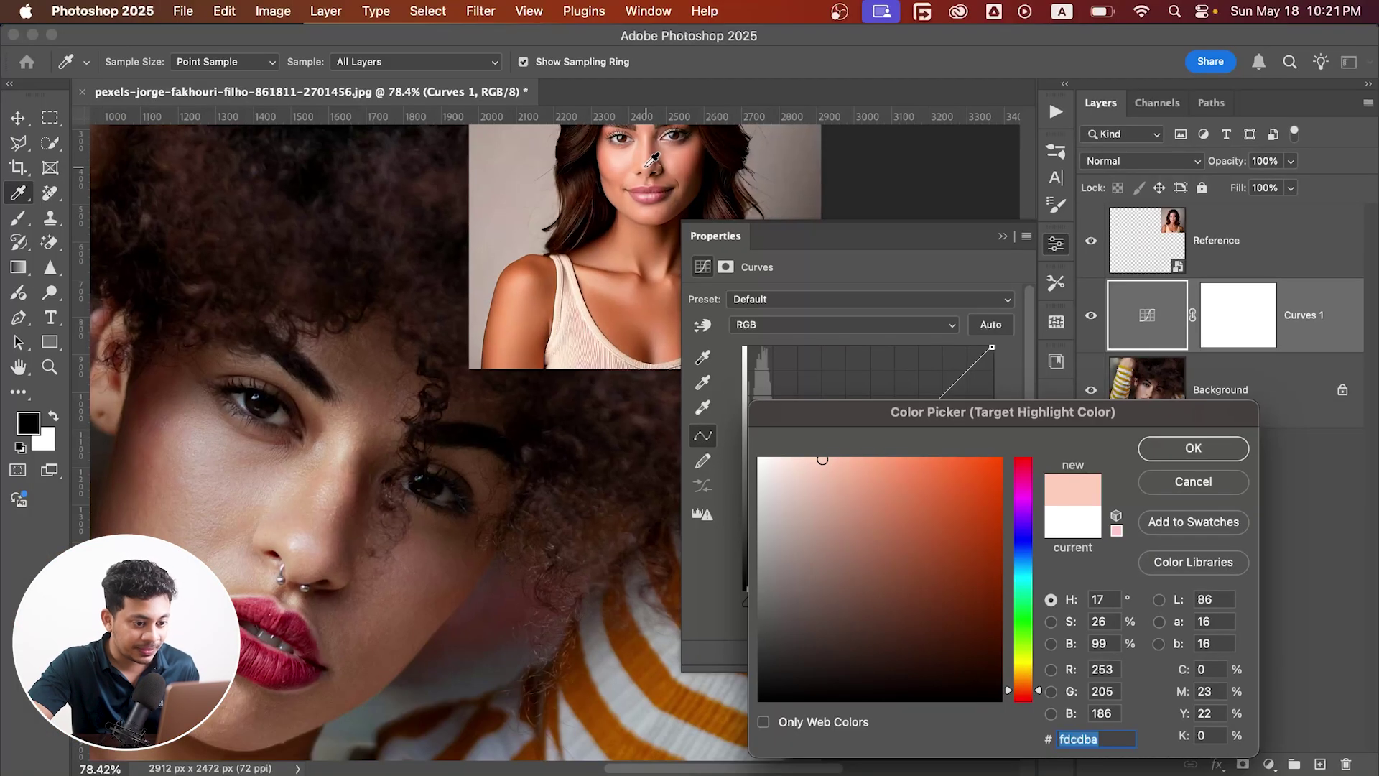
{"action": "left_click", "coordinate": [1194, 447]}
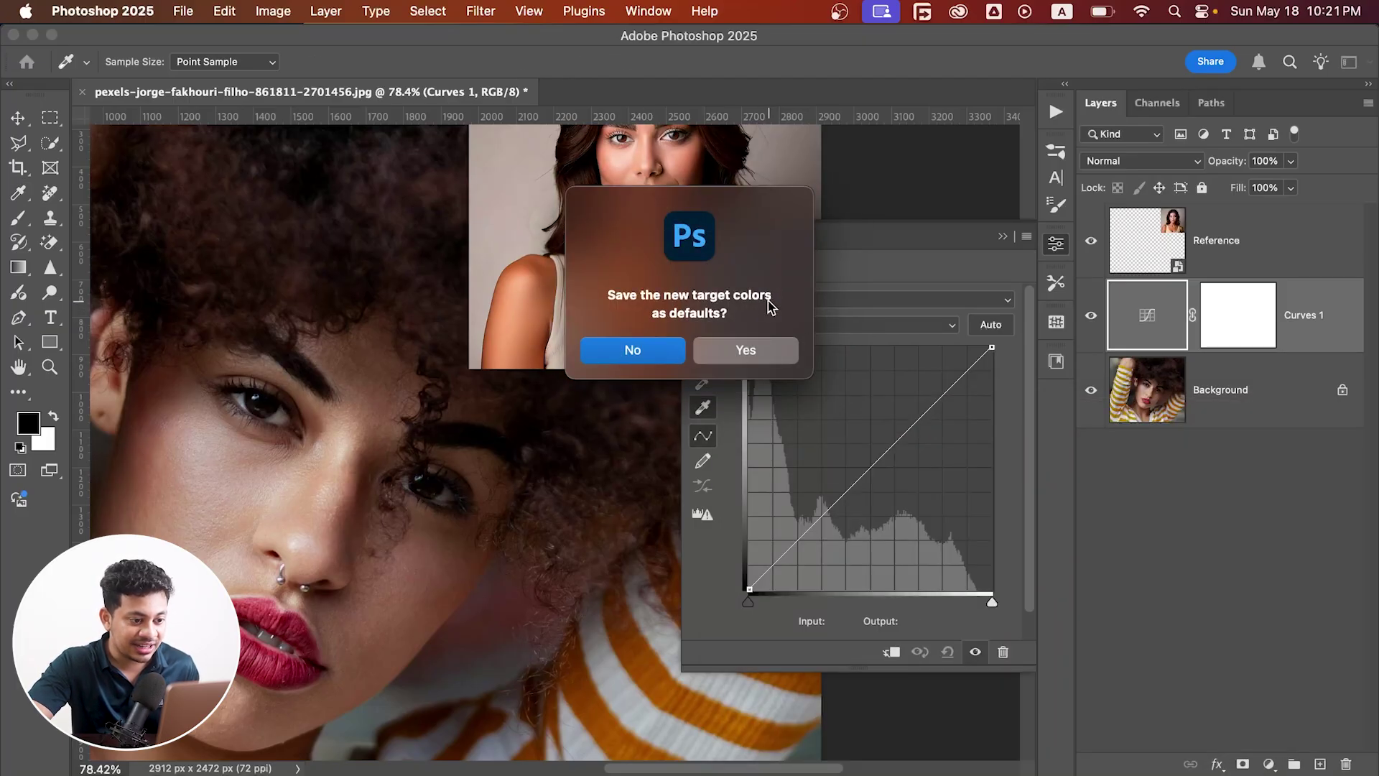
{"action": "left_click", "coordinate": [655, 349]}
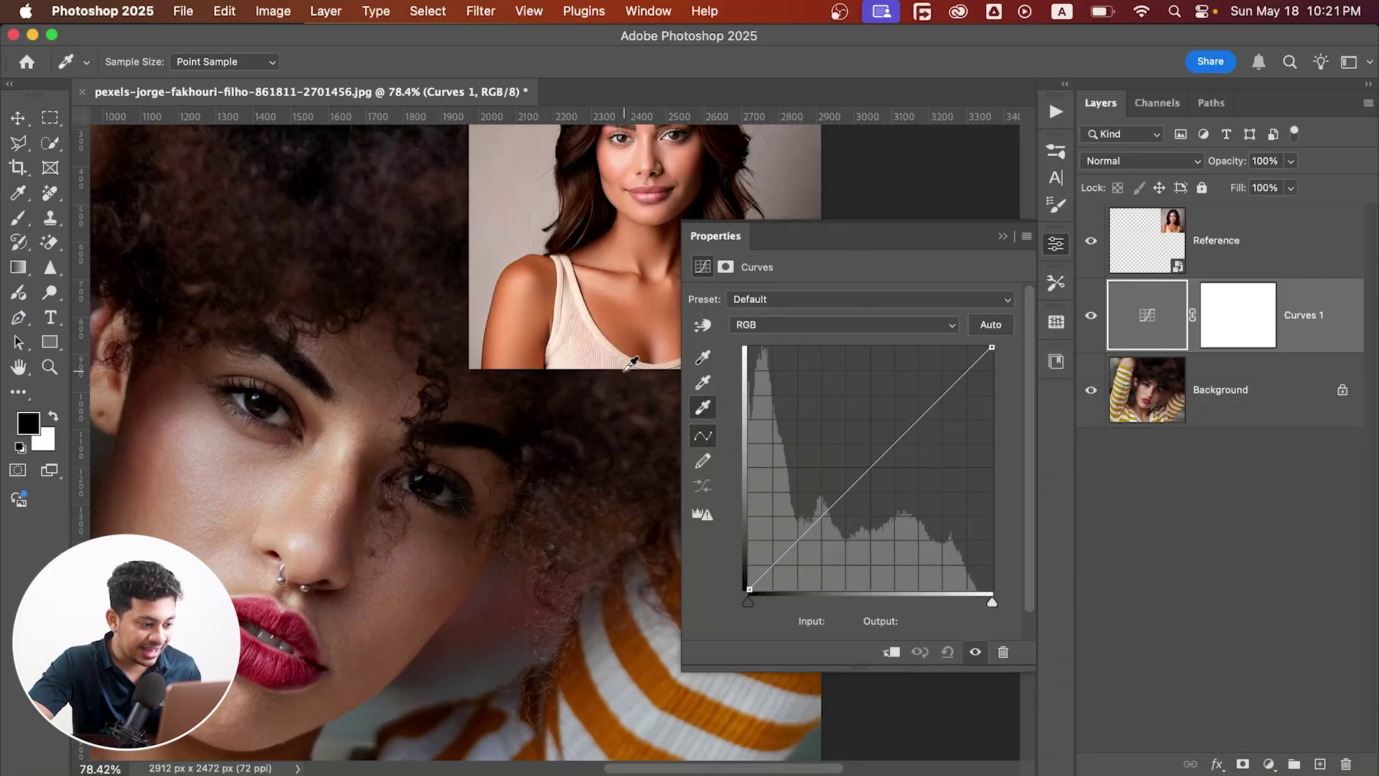
- Set the white point from the subject's nose and sample the reference's darker skin as midtone target
{"action": "left_click", "coordinate": [298, 539]}
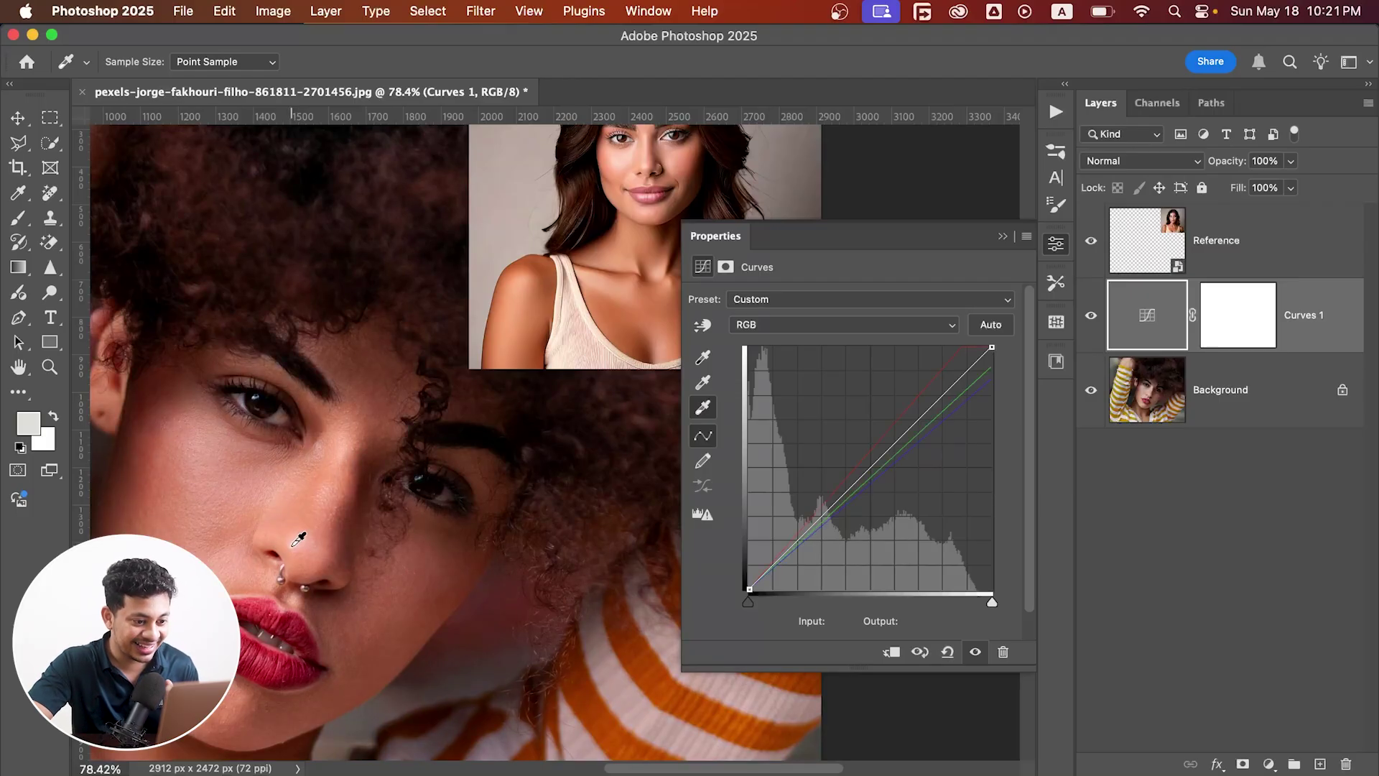
{"action": "double_click", "coordinate": [702, 385]}
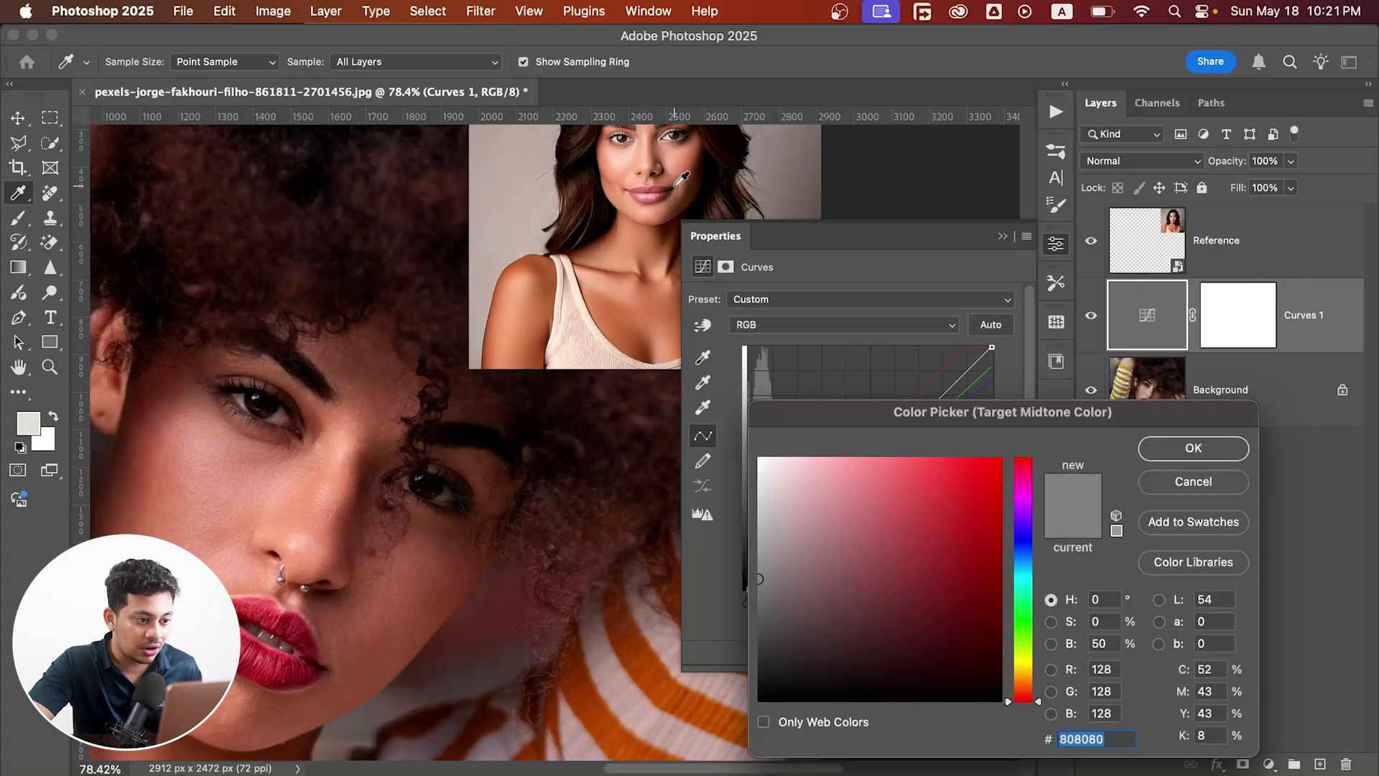
{"action": "left_click_drag", "start_coordinate": [654, 169], "coordinate": [623, 218]}
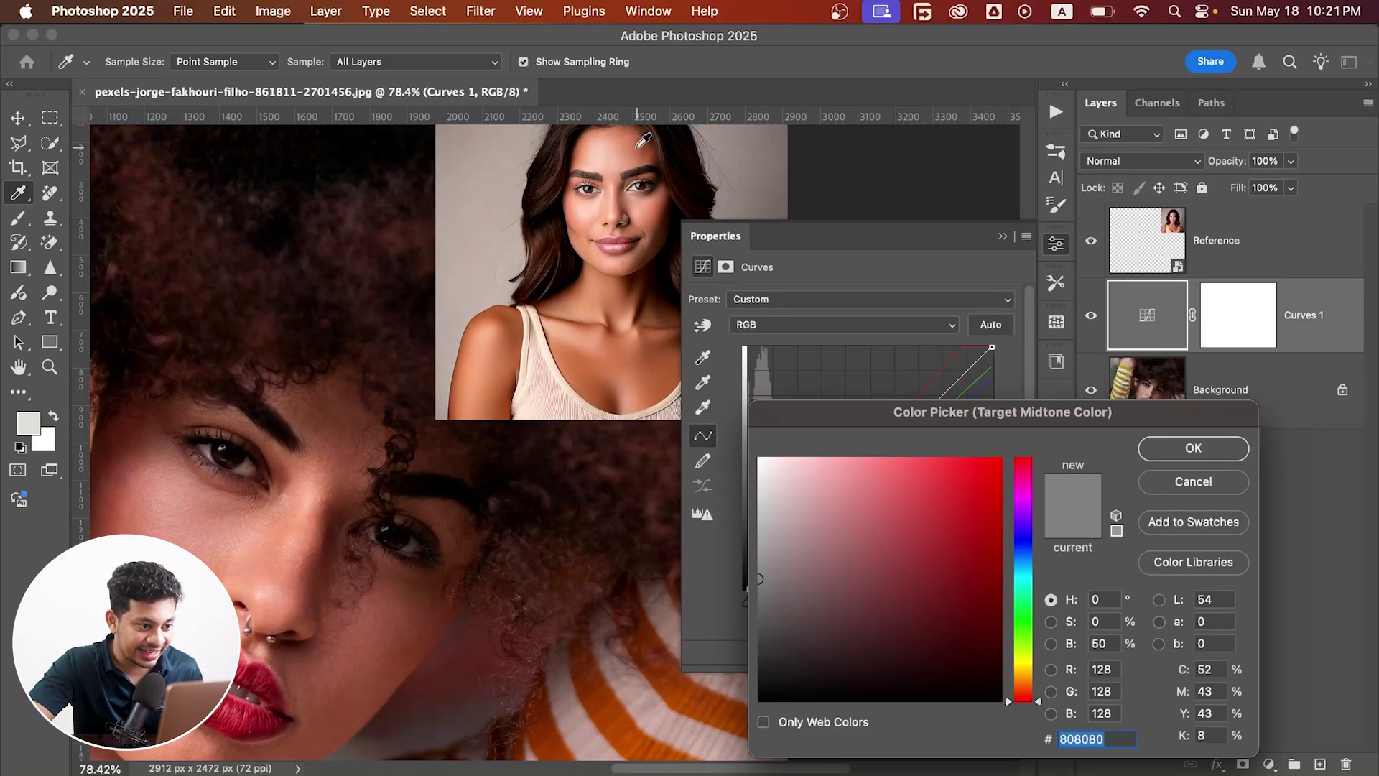
{"action": "left_click", "coordinate": [644, 139]}
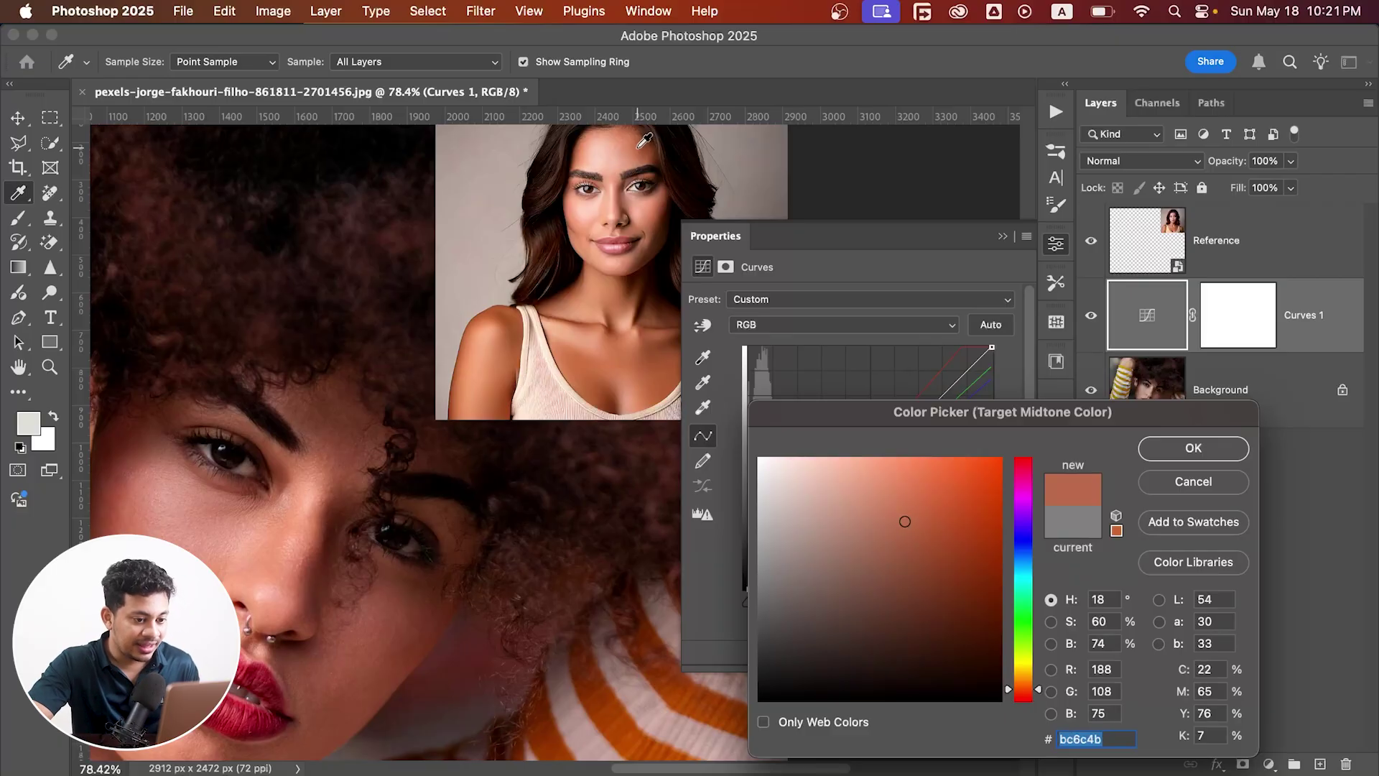
{"action": "left_click", "coordinate": [1158, 450]}
{"action": "left_click", "coordinate": [615, 357]}
- Set the Curves midtone balance by sampling the subject's cheek skin
{"action": "scroll", "coordinate": [221, 467], "scroll_direction": "down", "scroll_amount": 3}
{"action": "scroll", "coordinate": [221, 467], "scroll_direction": "left", "scroll_amount": 2}
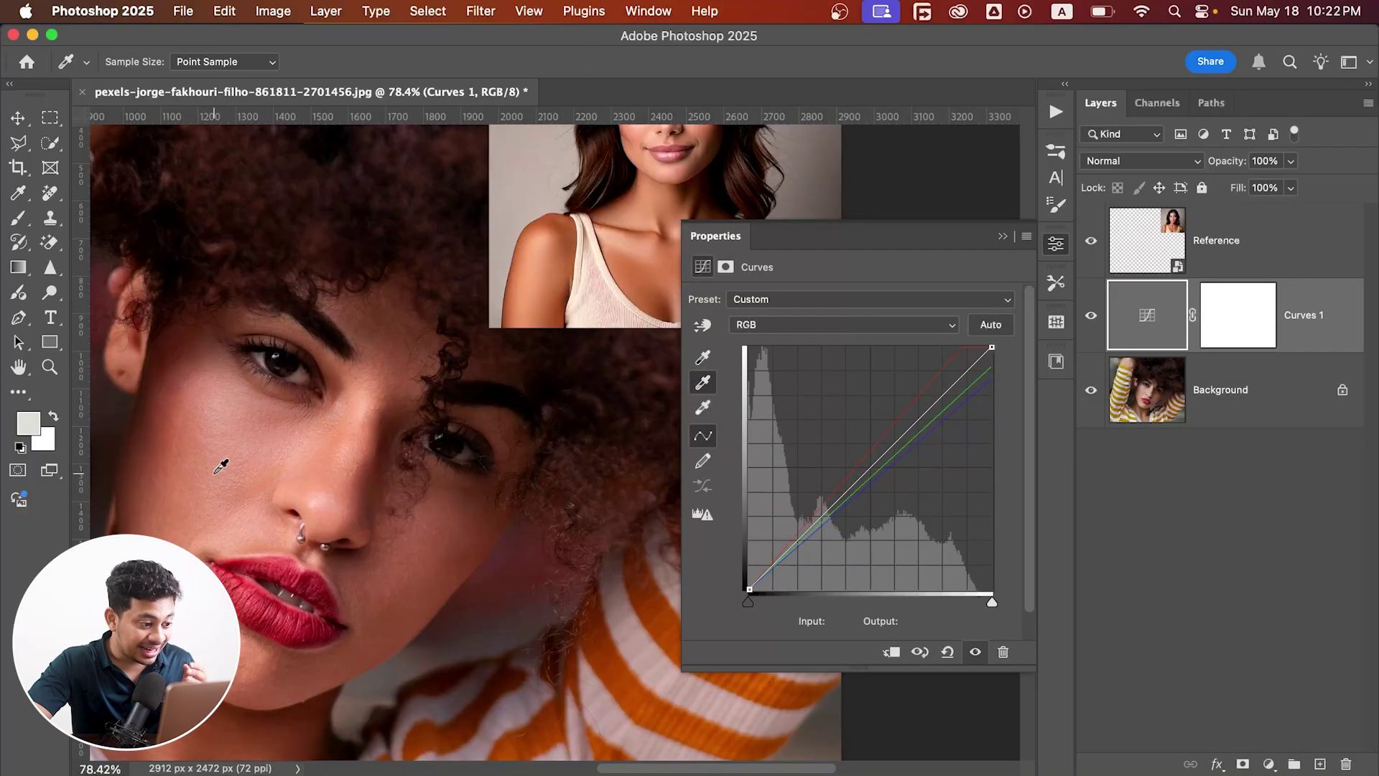
{"action": "left_click", "coordinate": [190, 445]}
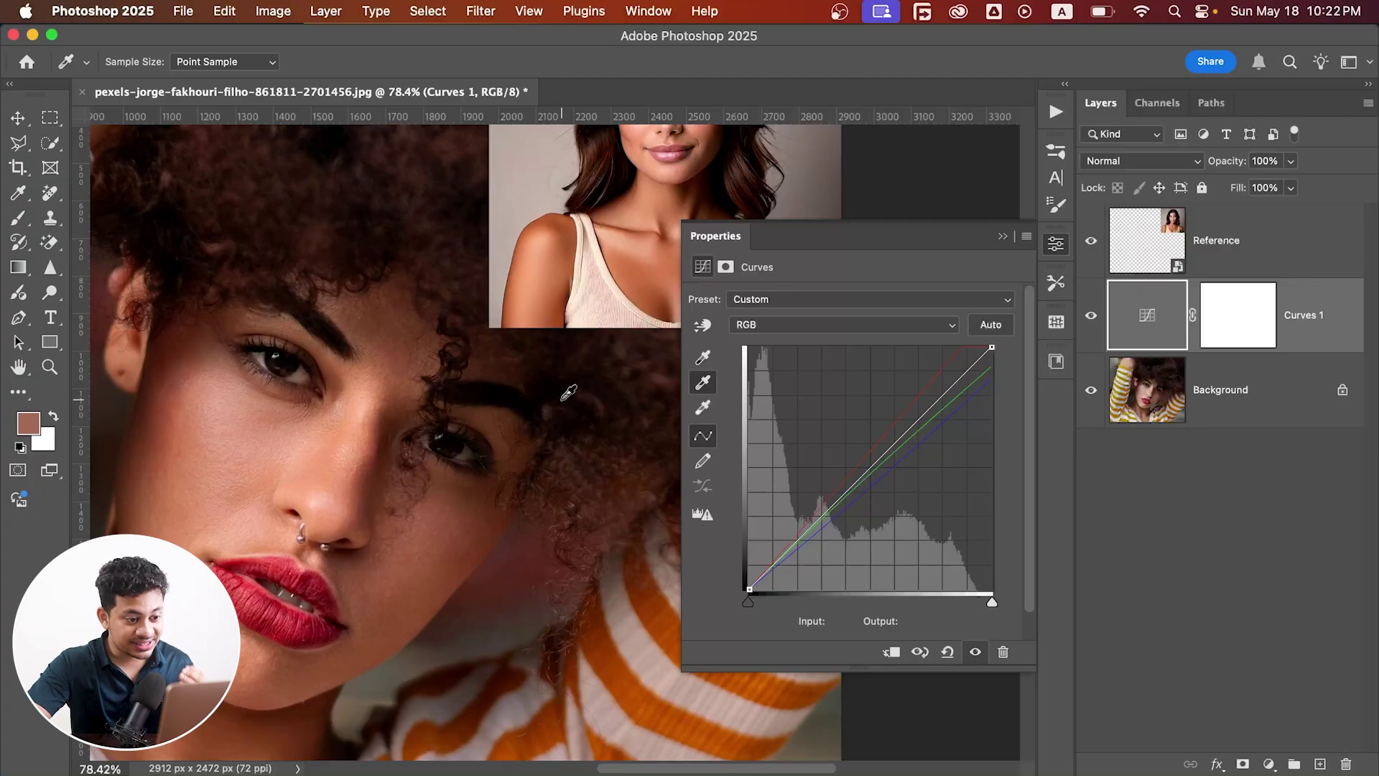
- Set the Curves shadow target colour to dark brown #321100, without saving defaults
{"action": "double_click", "coordinate": [703, 358]}
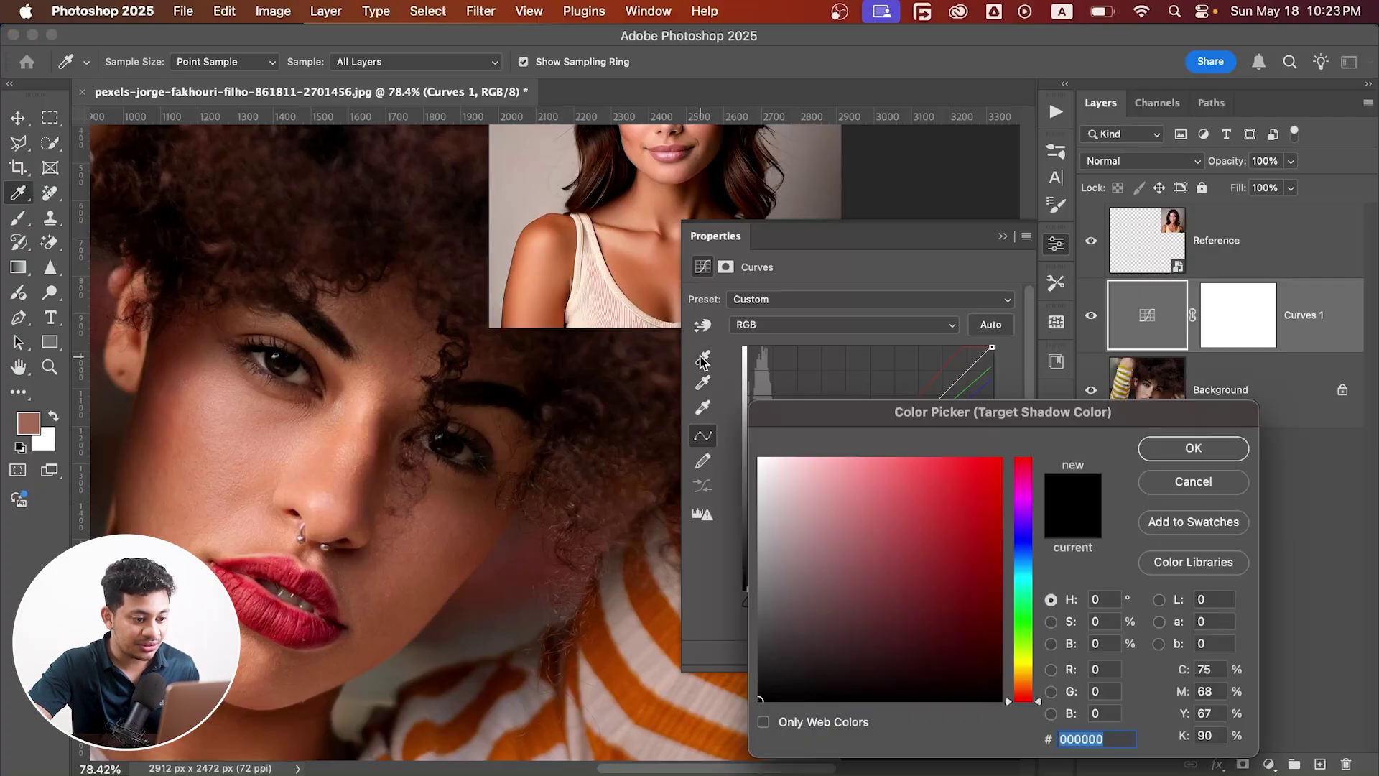
{"action": "scroll", "coordinate": [636, 262], "scroll_direction": "up", "scroll_amount": 5}
{"action": "scroll", "coordinate": [635, 262], "scroll_direction": "right", "scroll_amount": 3}
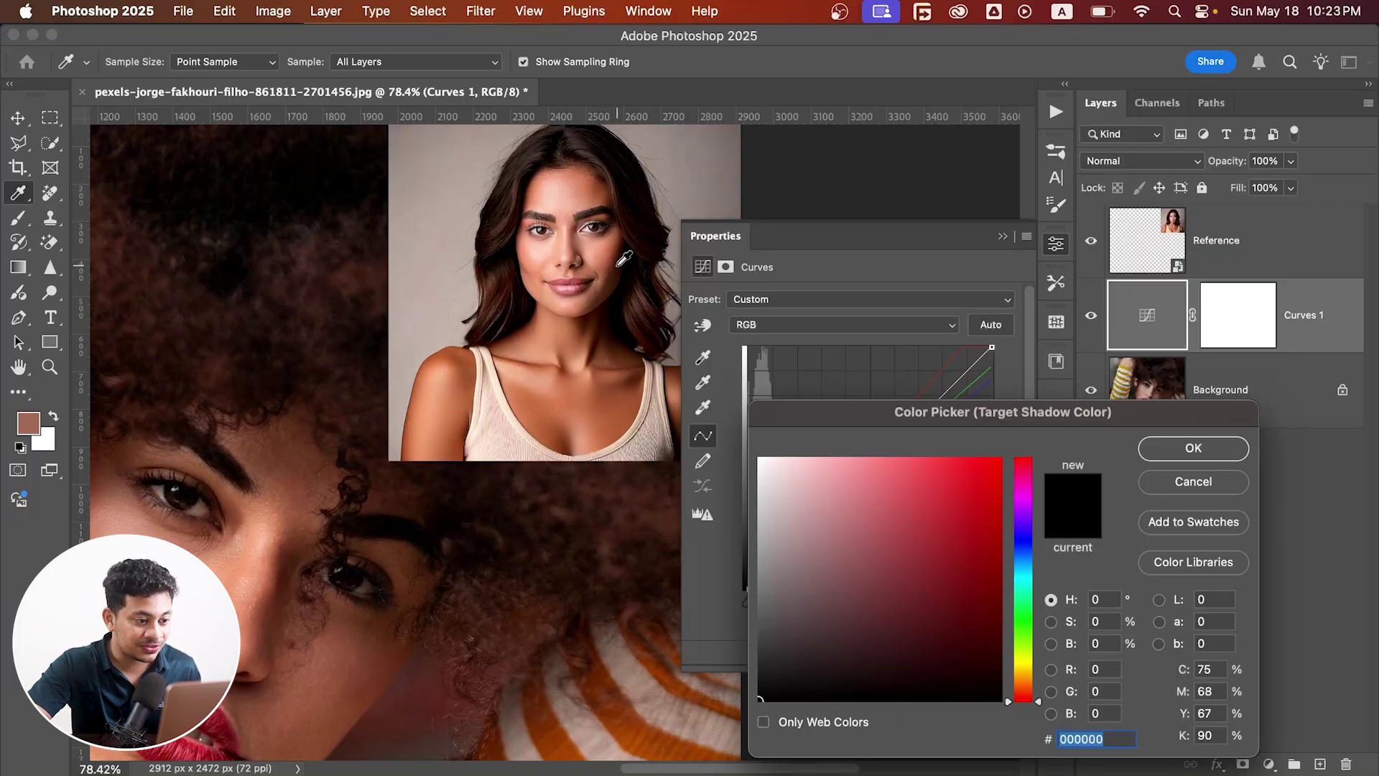
{"action": "left_click", "coordinate": [620, 261]}
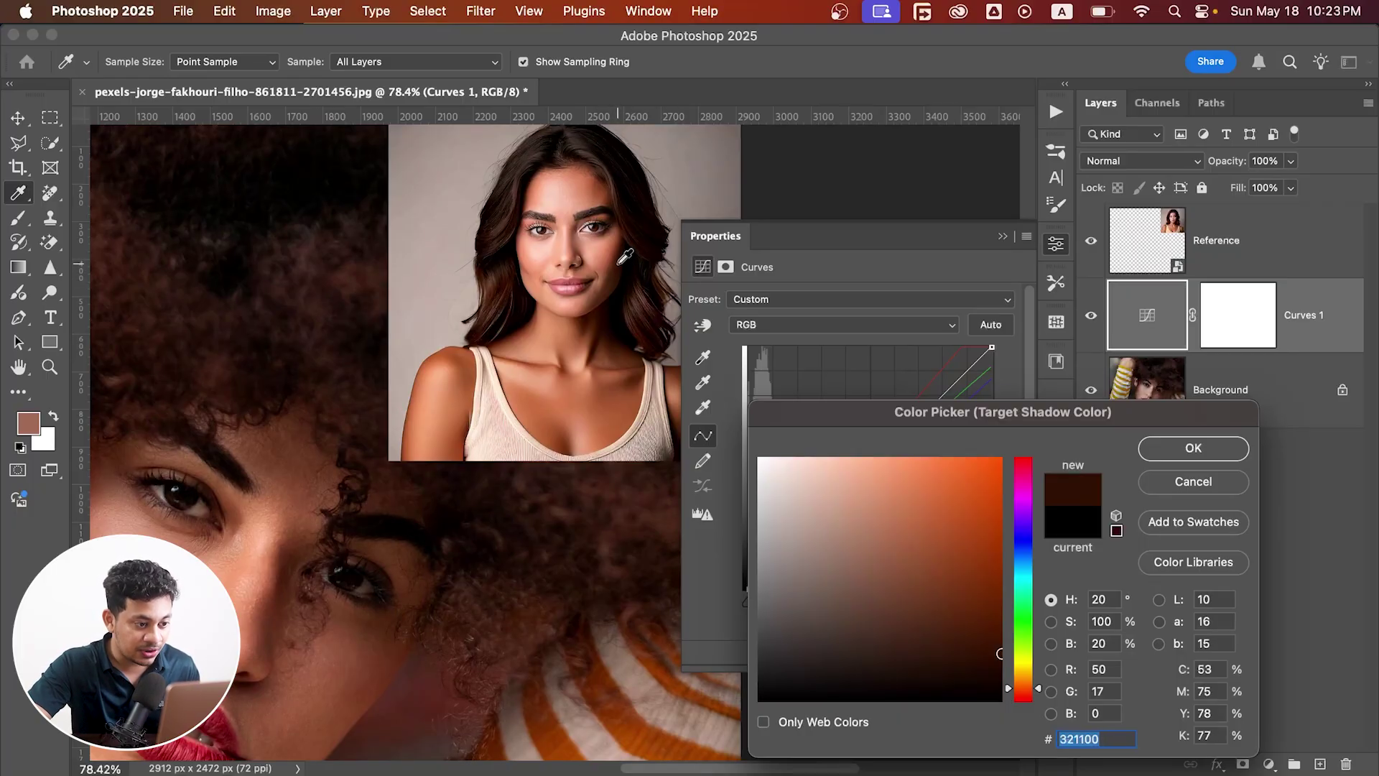
{"action": "left_click", "coordinate": [1194, 447]}
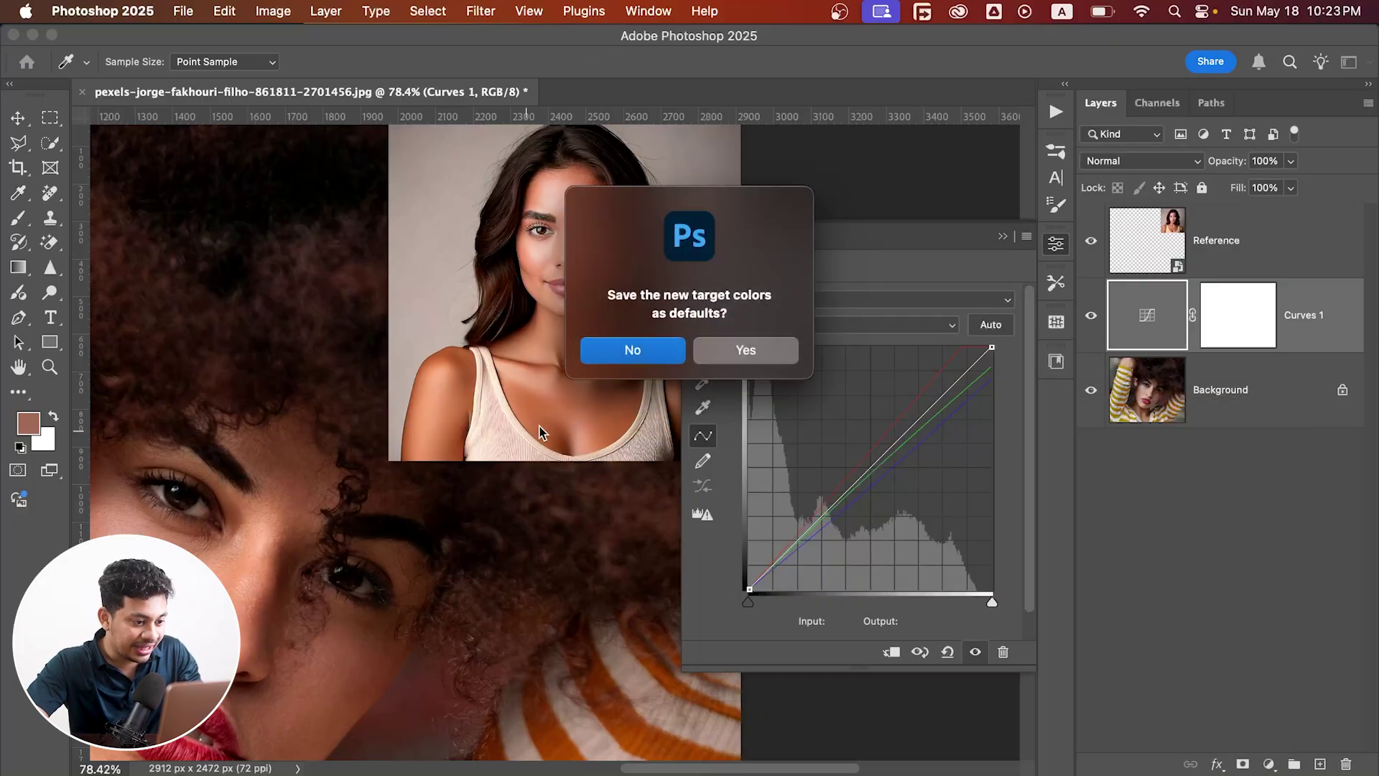
{"action": "left_click", "coordinate": [638, 355]}
- Set the black point by sampling the shadow on the subject's neck
{"action": "scroll", "coordinate": [244, 478], "scroll_direction": "down", "scroll_amount": 5}
{"action": "scroll", "coordinate": [244, 477], "scroll_direction": "left", "scroll_amount": 5}
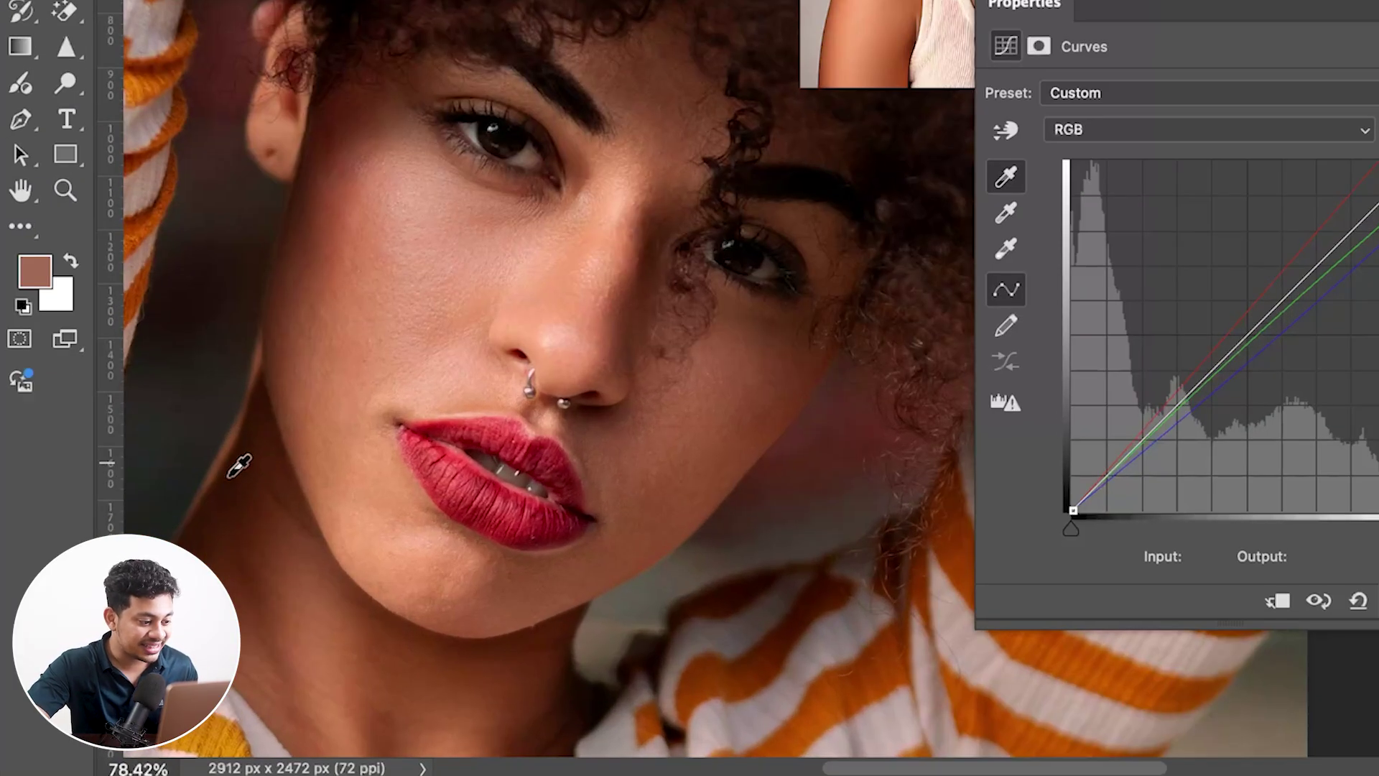
{"action": "left_click", "coordinate": [227, 474]}
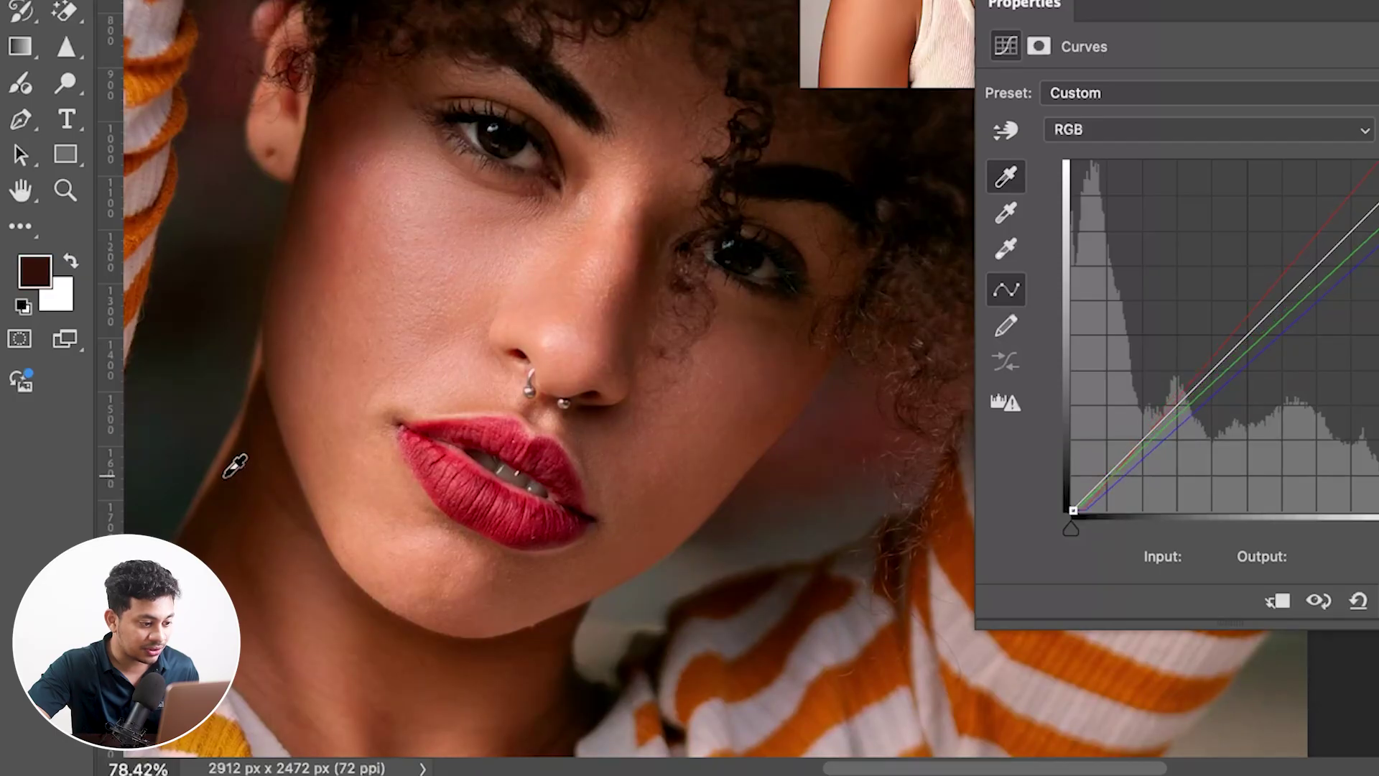
{"action": "left_click", "coordinate": [222, 478]}
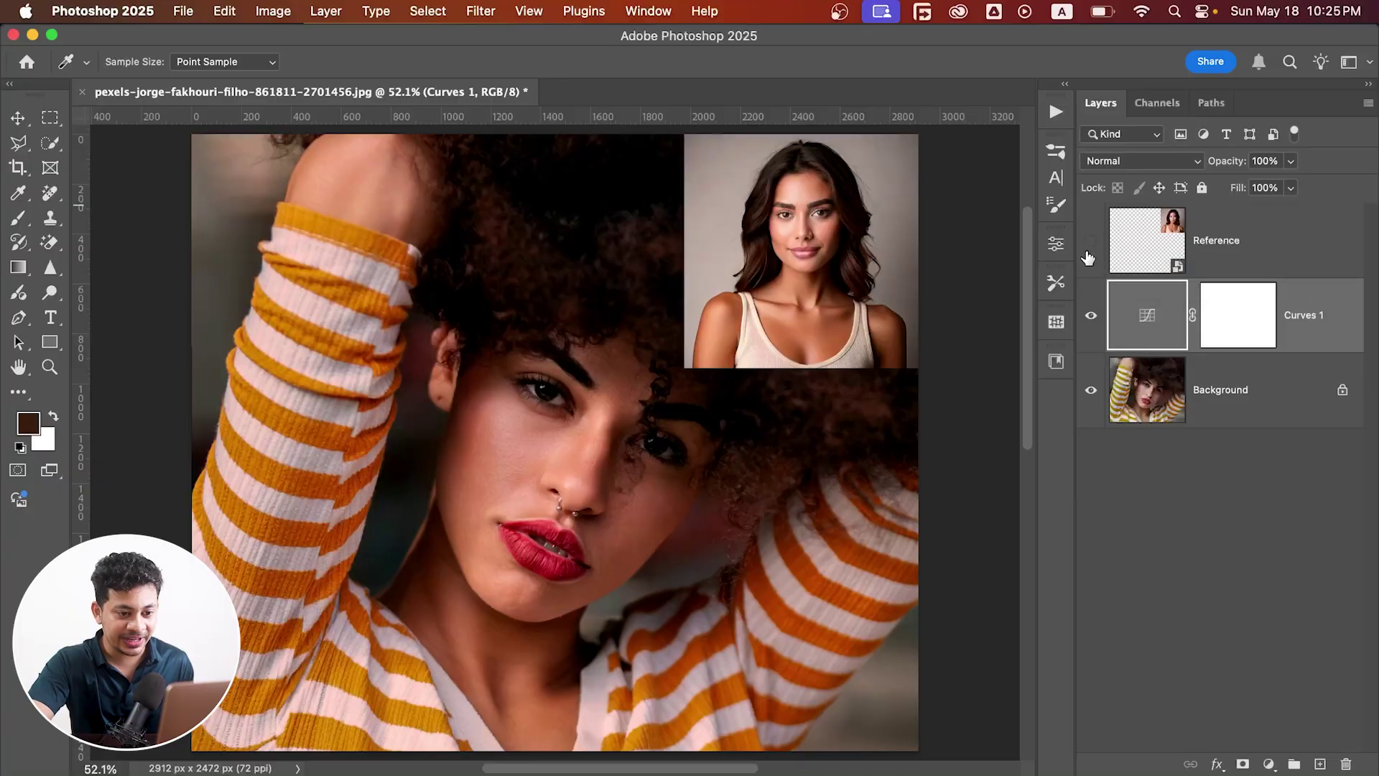
- Hide the Reference layer, target the Curves 1 mask, and set a brush of about 646 pixels
{"action": "left_click", "coordinate": [1090, 239]}
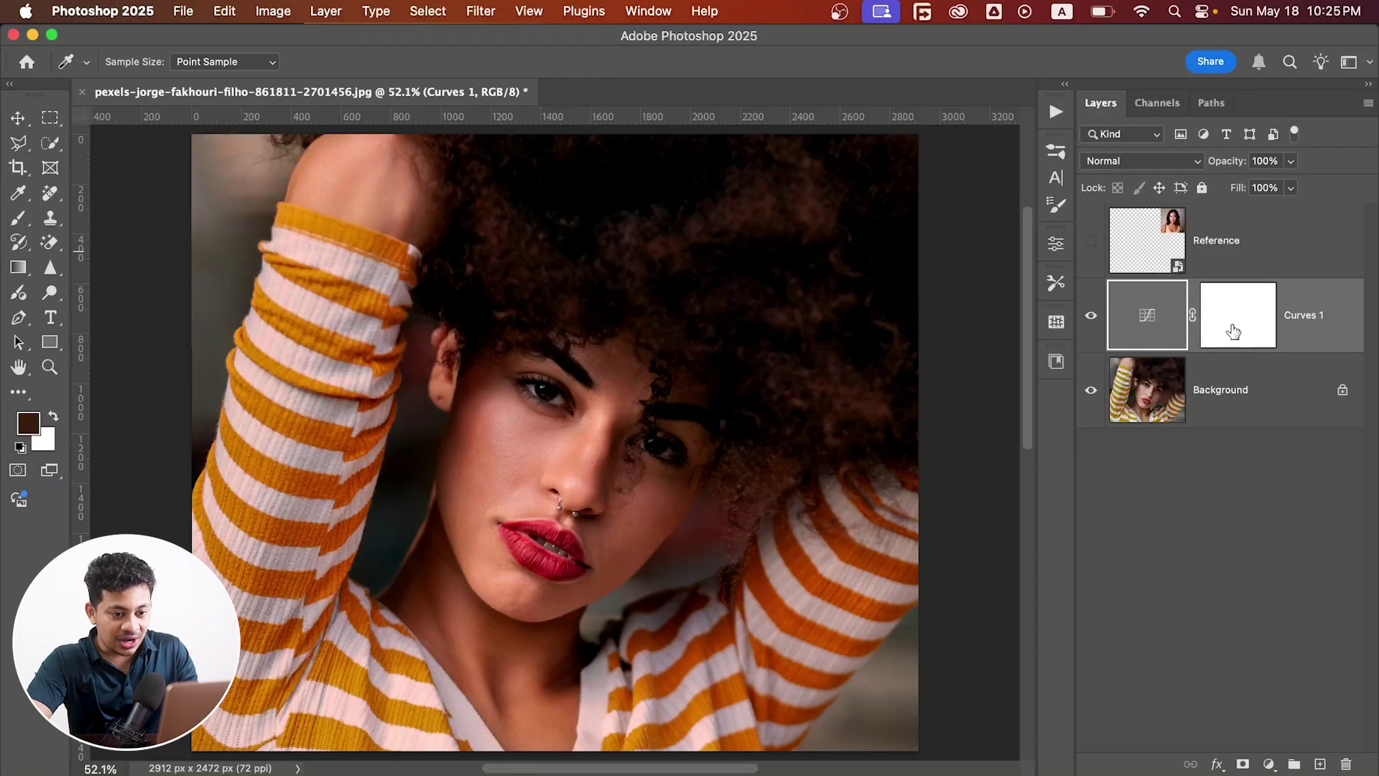
{"action": "left_click", "coordinate": [1219, 325]}
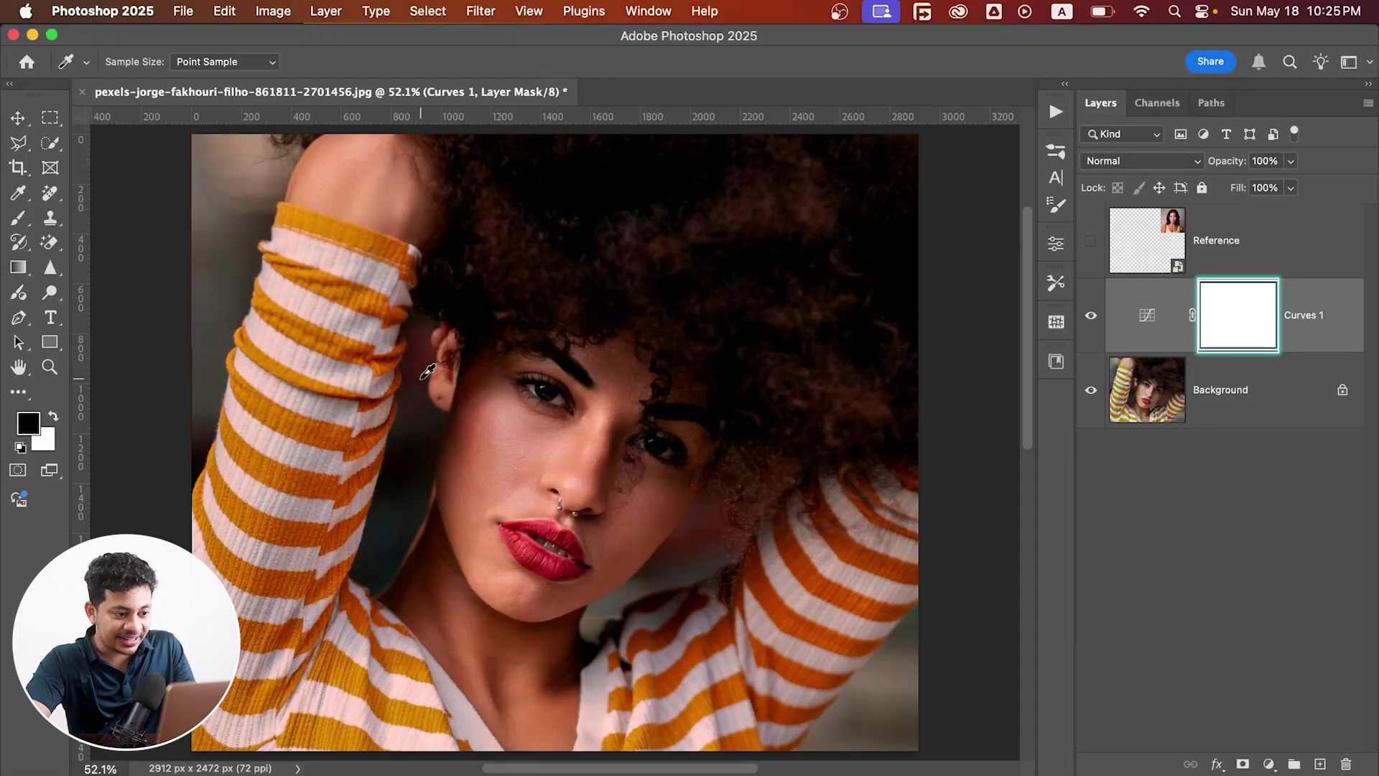
{"action": "key", "text": "b"}
{"action": "scroll", "coordinate": [326, 389], "scroll_direction": "down", "scroll_amount": 1}
{"action": "left_click_drag", "start_coordinate": [289, 391], "coordinate": [316, 390]}
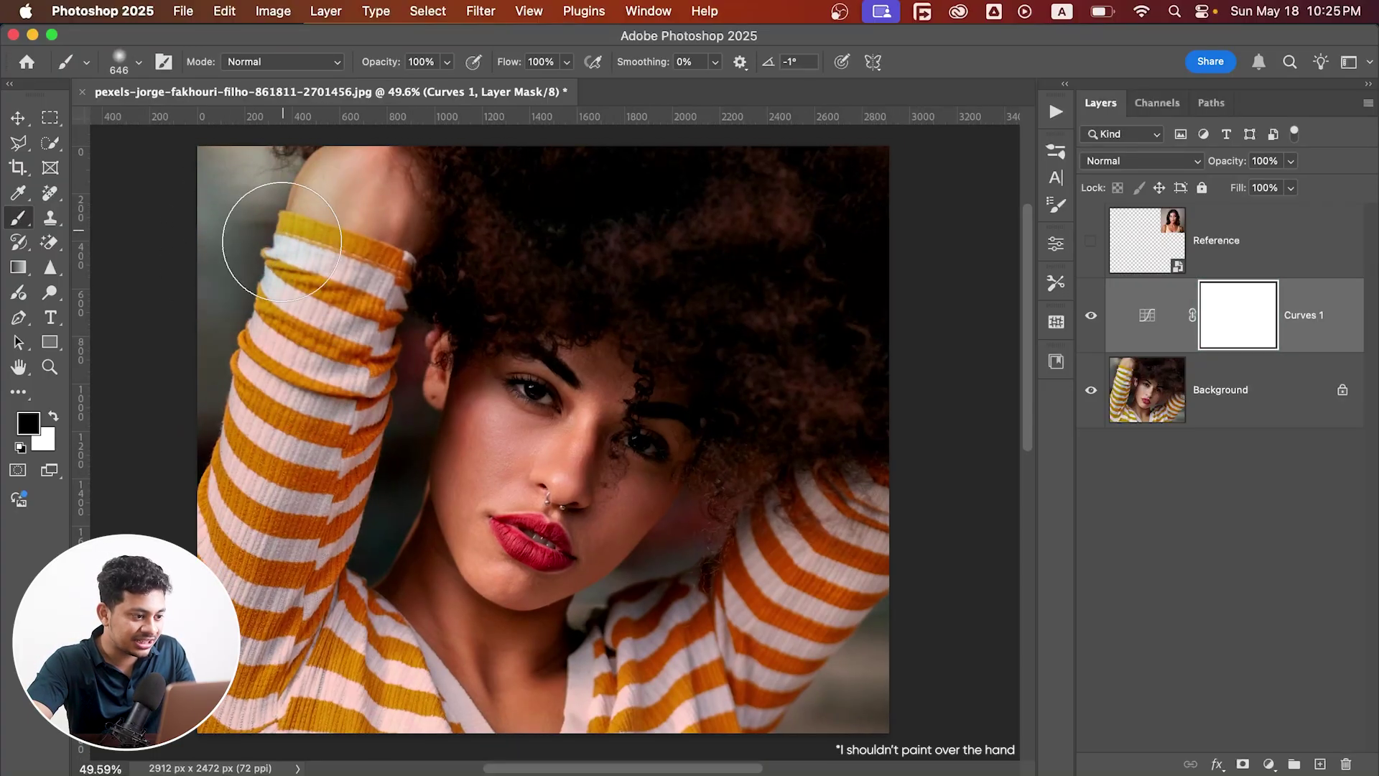
- Paint black on the mask over the left arm and right sleeve, then shrink the brush to about 372 pixels
{"action": "mouse_move", "coordinate": [216, 514]}
{"action": "left_mouse_down"}
{"action": "mouse_move", "coordinate": [221, 274]}
{"action": "mouse_move", "coordinate": [286, 518]}
{"action": "mouse_move", "coordinate": [316, 503]}
{"action": "mouse_move", "coordinate": [311, 471]}
{"action": "mouse_move", "coordinate": [441, 216]}
{"action": "left_mouse_up"}
{"action": "mouse_move", "coordinate": [932, 188]}
{"action": "left_mouse_down"}
{"action": "mouse_move", "coordinate": [773, 247]}
{"action": "mouse_move", "coordinate": [785, 323]}
{"action": "mouse_move", "coordinate": [730, 462]}
{"action": "left_mouse_up"}
{"action": "scroll", "coordinate": [790, 403], "scroll_direction": "down", "scroll_amount": 3}
{"action": "left_click_drag", "start_coordinate": [825, 359], "coordinate": [760, 575]}
{"action": "key", "text": "super+z"}
{"action": "mouse_move", "coordinate": [696, 479]}
{"action": "left_mouse_down"}
{"action": "mouse_move", "coordinate": [847, 386]}
{"action": "mouse_move", "coordinate": [816, 495]}
{"action": "left_mouse_up"}
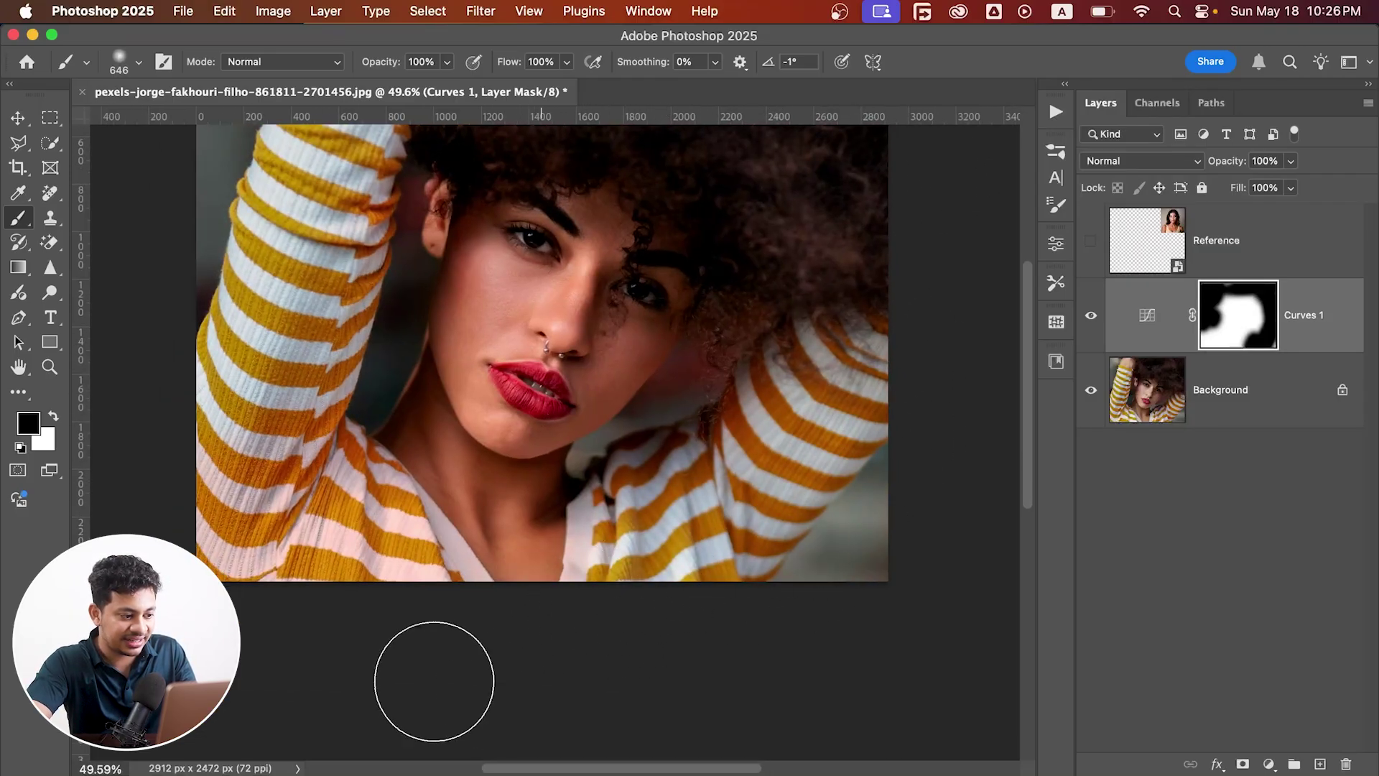
{"action": "left_click_drag", "start_coordinate": [302, 492], "coordinate": [309, 501]}
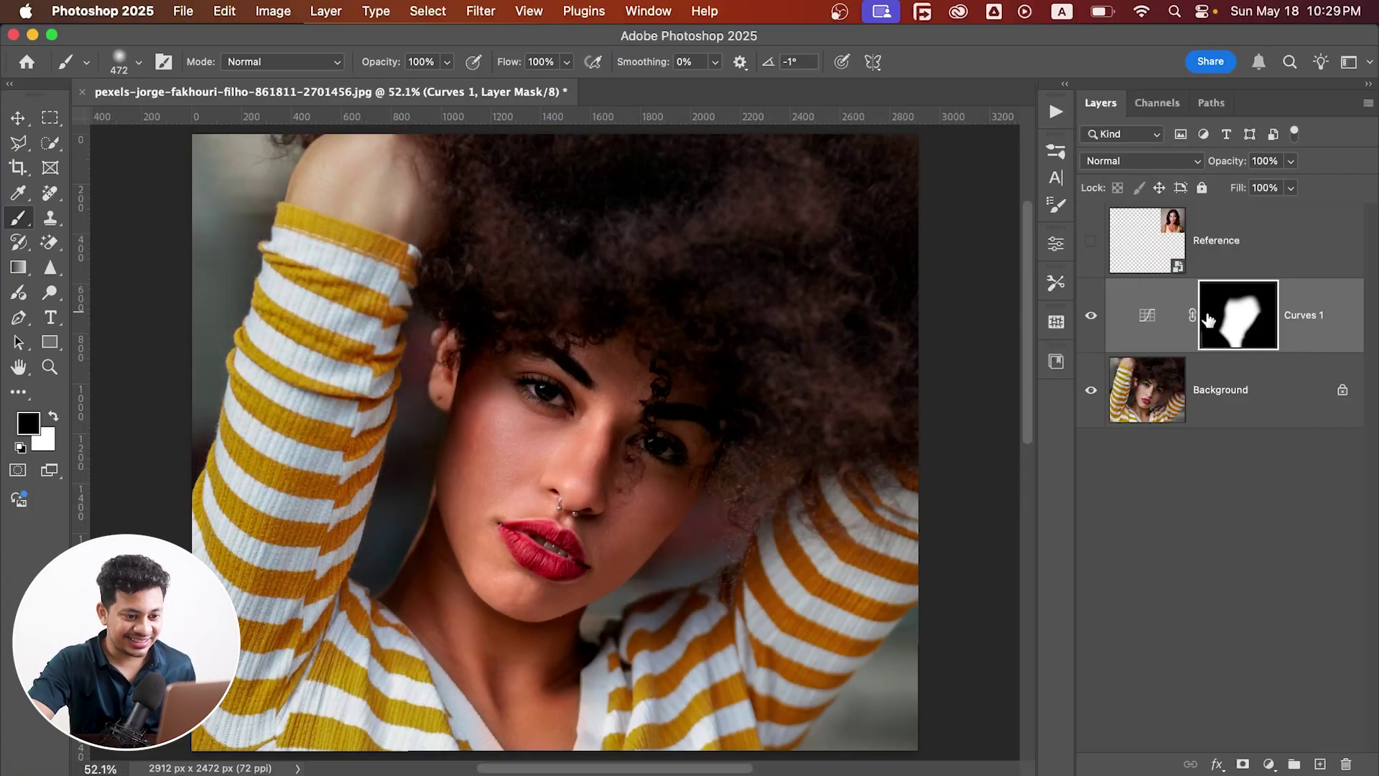
- Compare Curves 1 on and off, and lower its opacity to about 64%
{"action": "left_click", "coordinate": [1092, 316]}
{"action": "left_click", "coordinate": [1092, 316]}
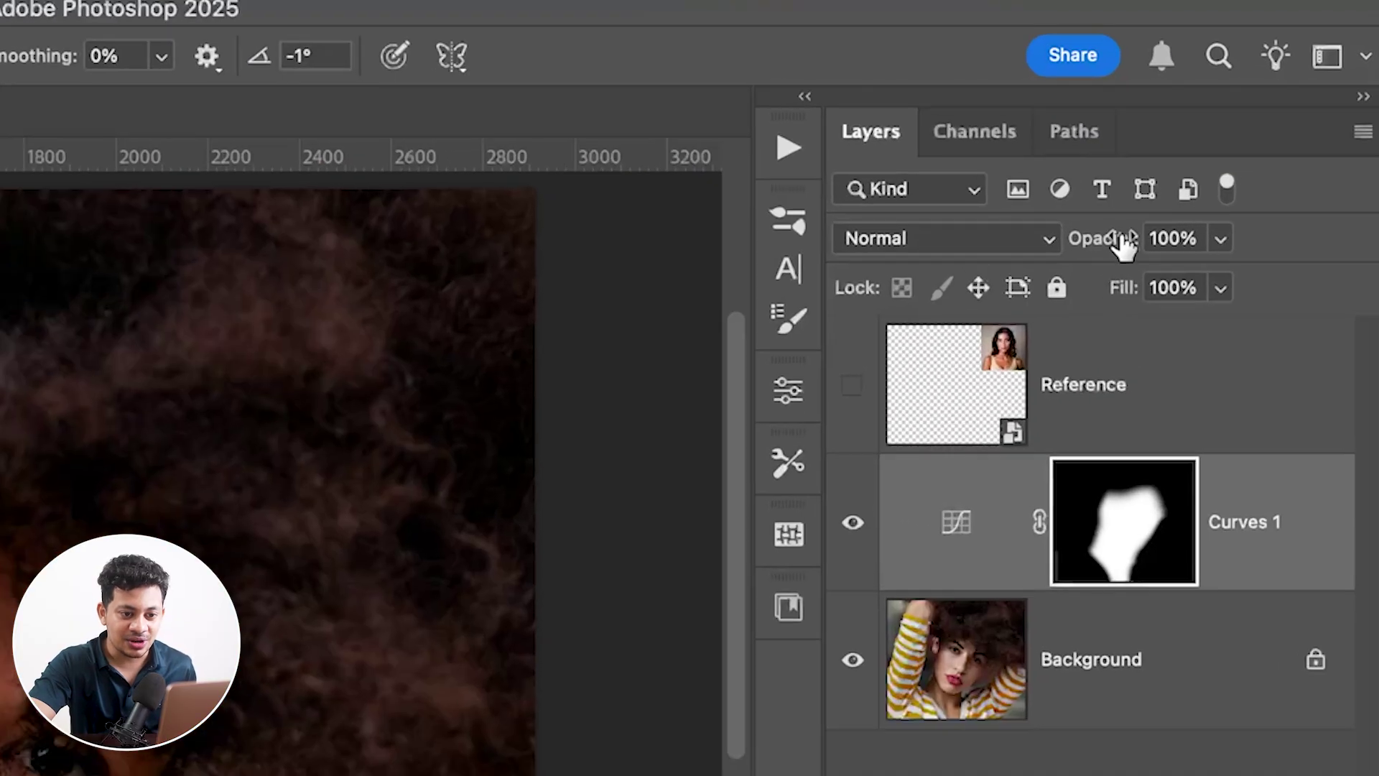
{"action": "left_click_drag", "start_coordinate": [1237, 167], "coordinate": [1225, 163]}
{"action": "left_click_drag", "start_coordinate": [1099, 247], "coordinate": [1066, 246]}
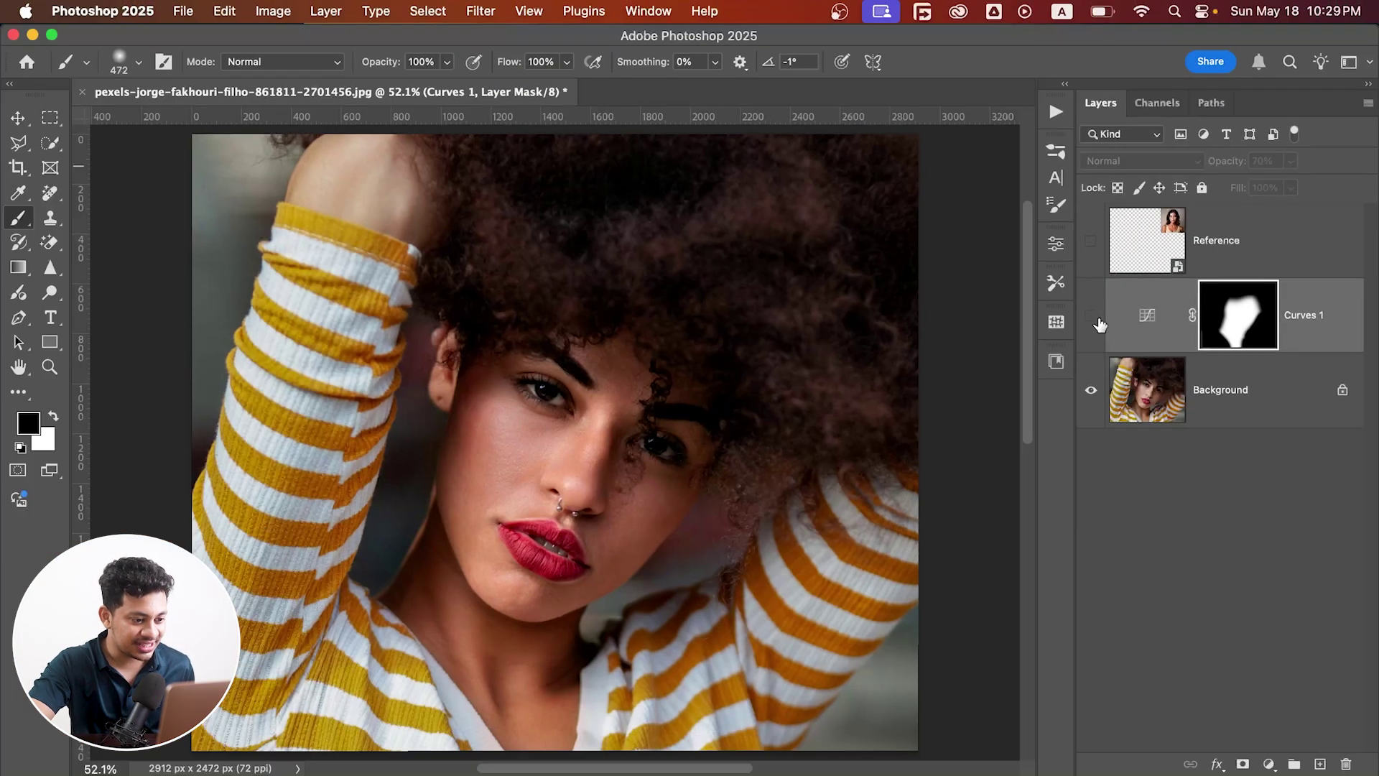
{"action": "left_click_drag", "start_coordinate": [1218, 171], "coordinate": [1222, 163]}
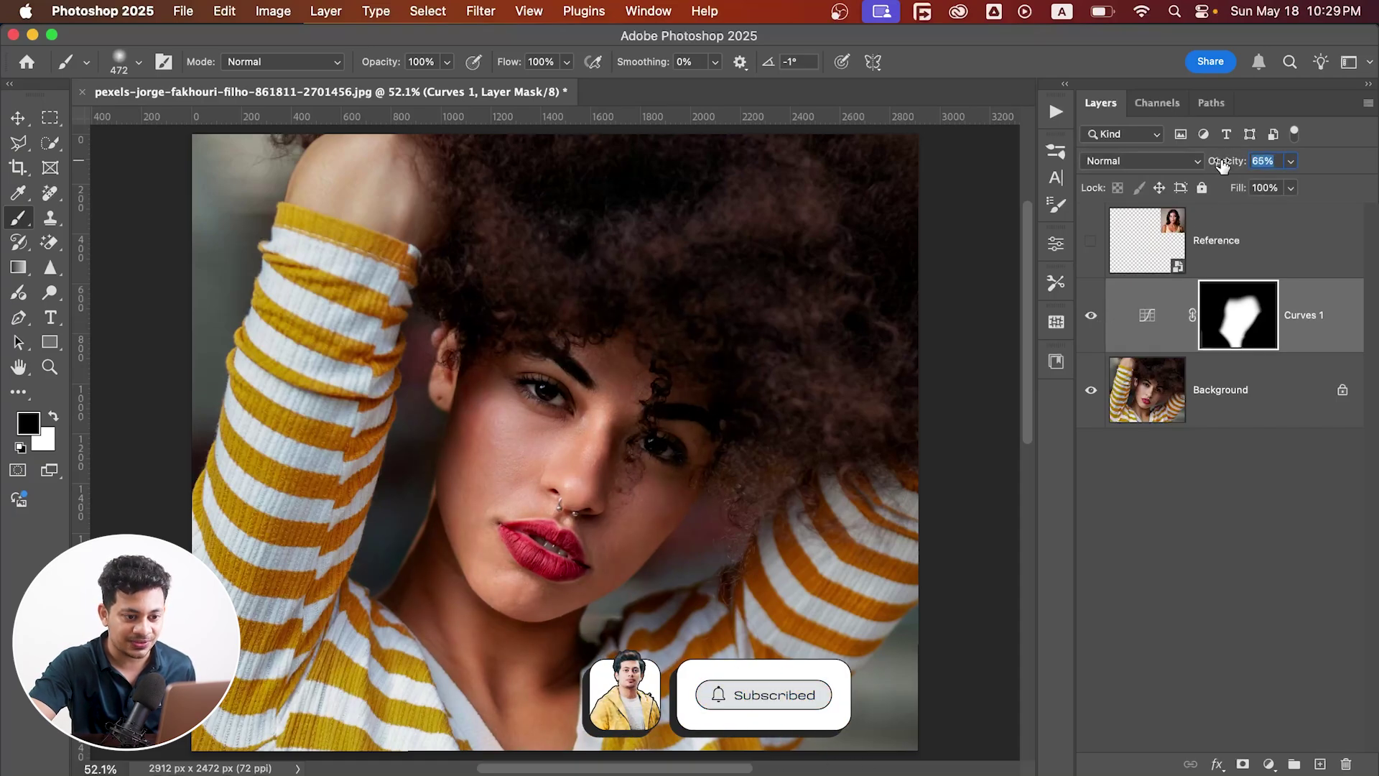
{"action": "left_click", "coordinate": [1090, 320]}
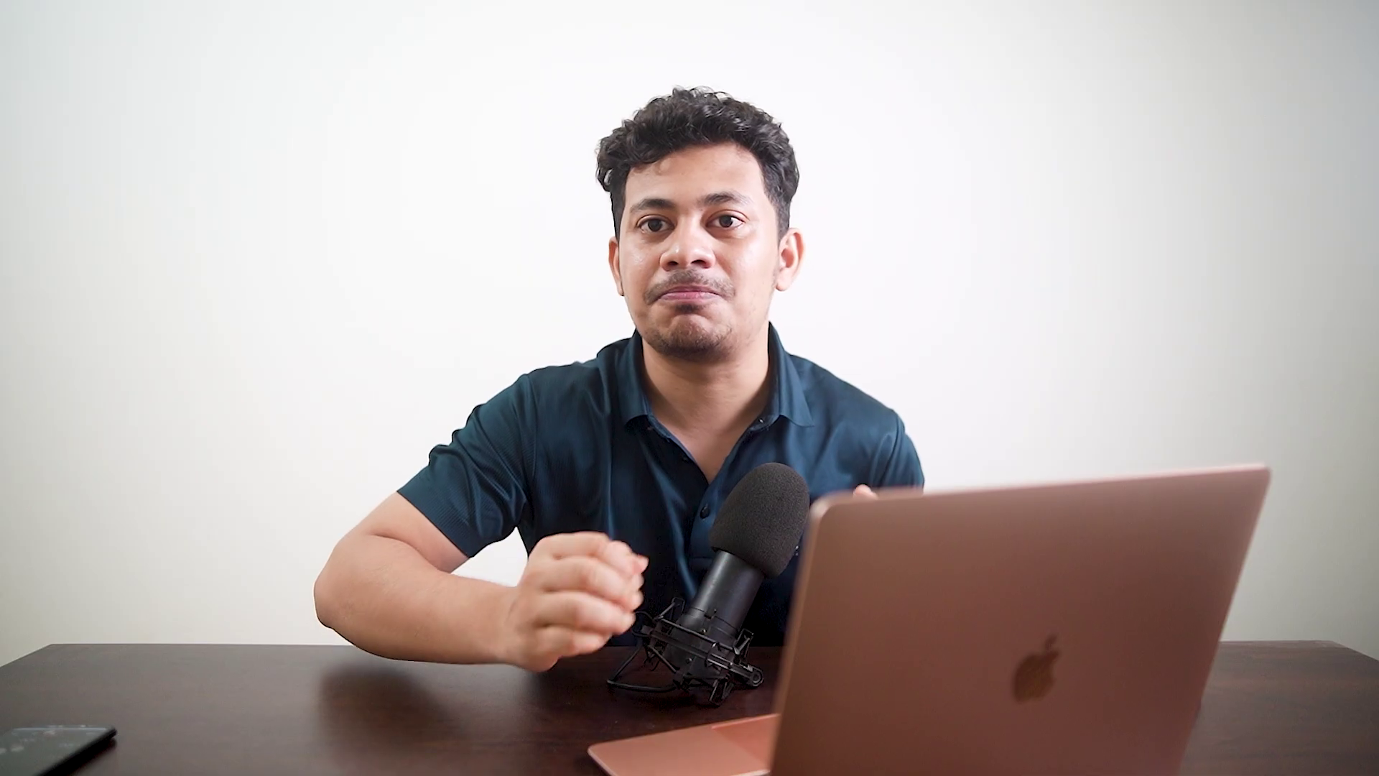